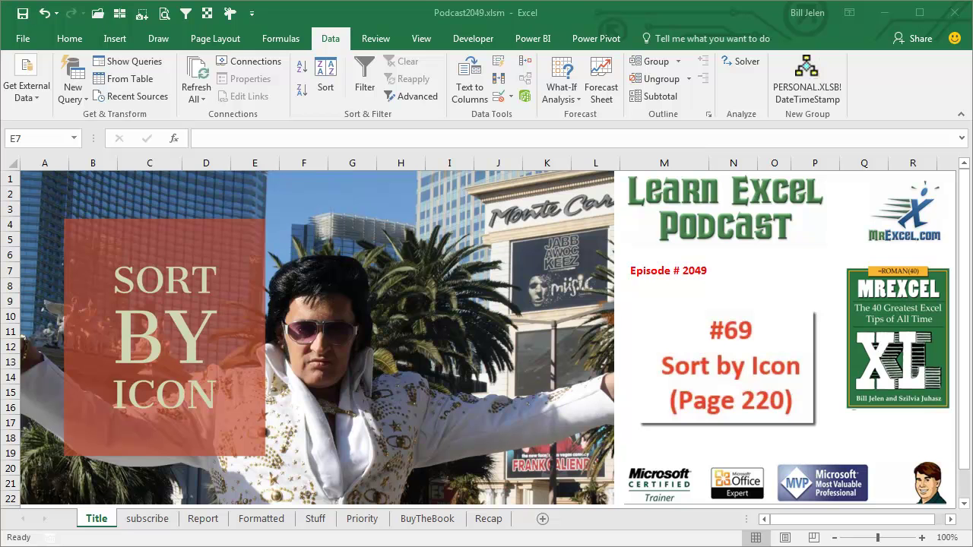
Go from the title page, via the subscribe sheet, to the Report sheet's Book Analysis table
{"action": "left_click", "coordinate": [145, 519]}
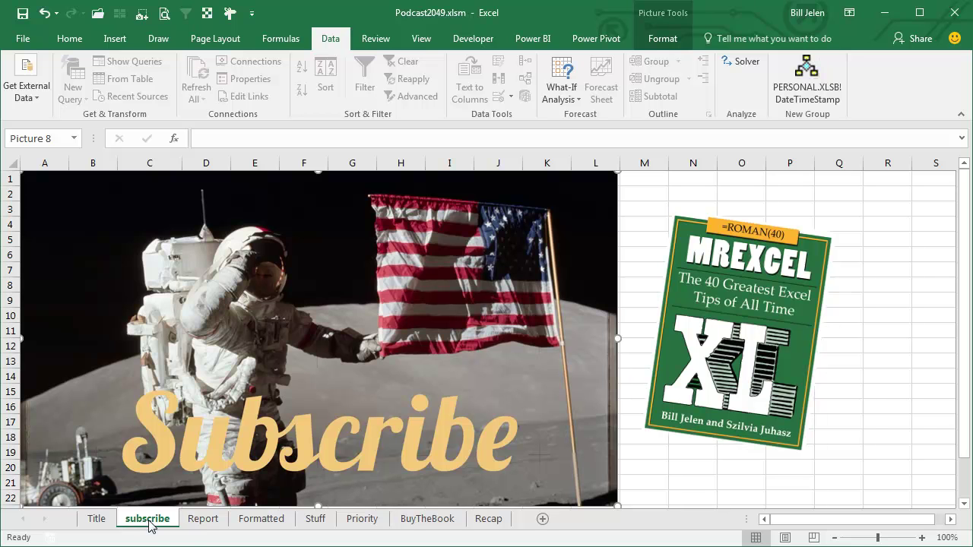
{"action": "left_click", "coordinate": [204, 520]}
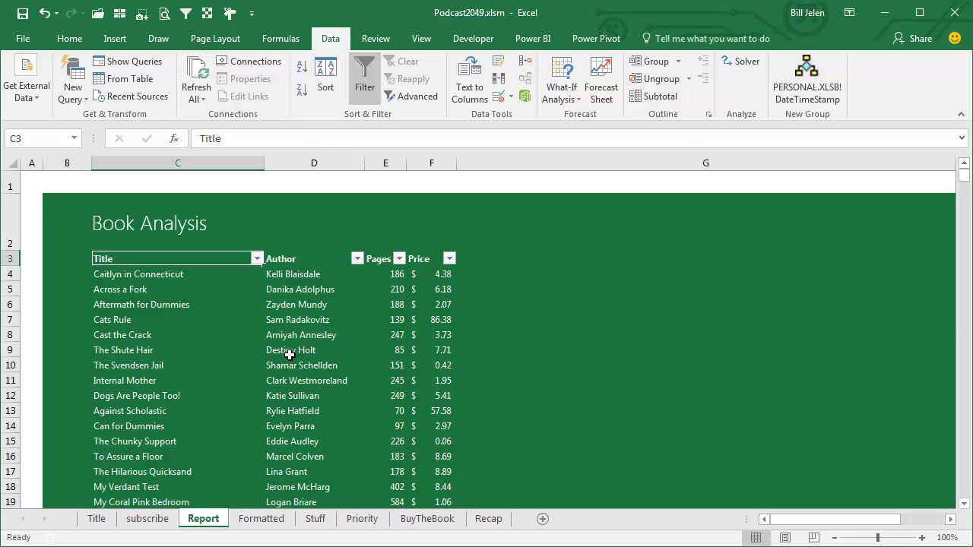
{"action": "left_click", "coordinate": [150, 277]}
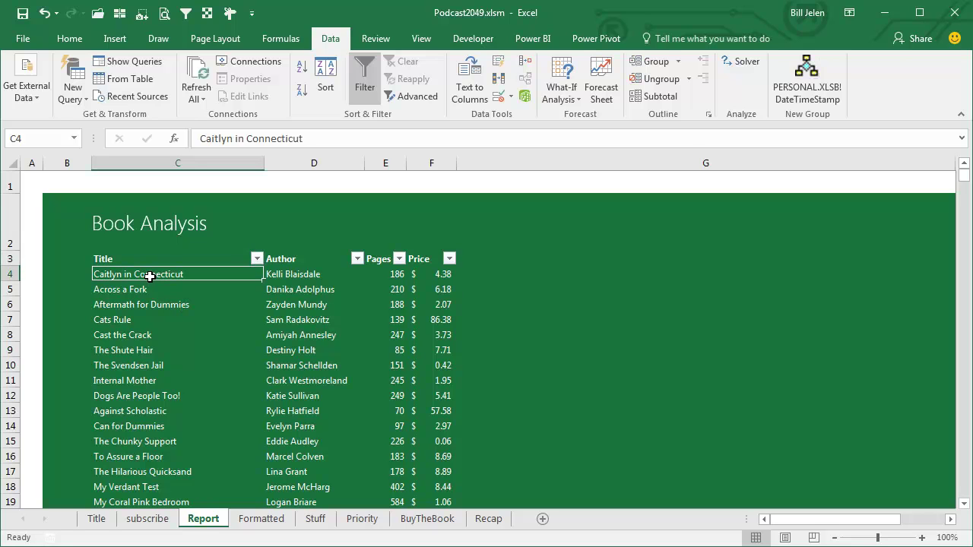
{"action": "left_click", "coordinate": [73, 40]}
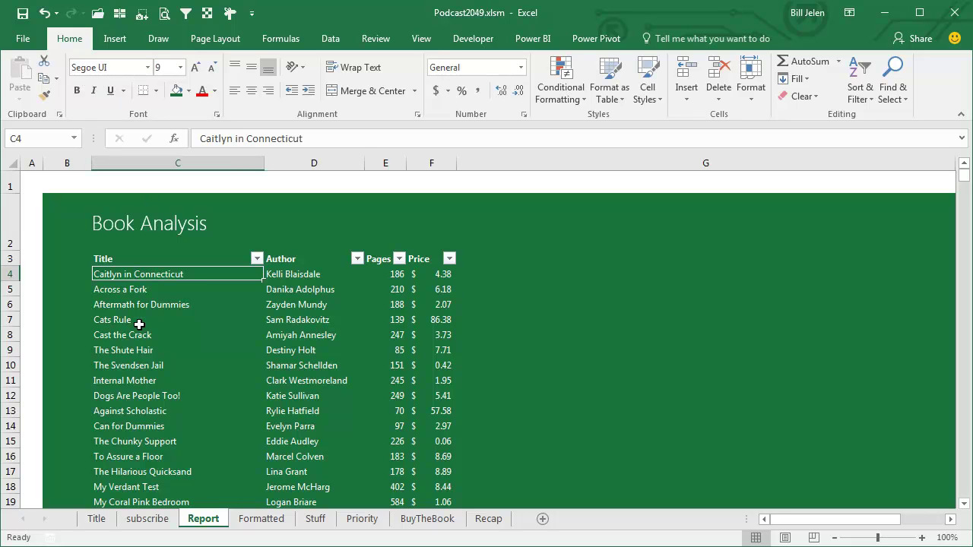
Check D2's dark green fill (RGB 26, 116, 61) in More Colors, then select Title header C3
{"action": "left_click", "coordinate": [330, 217]}
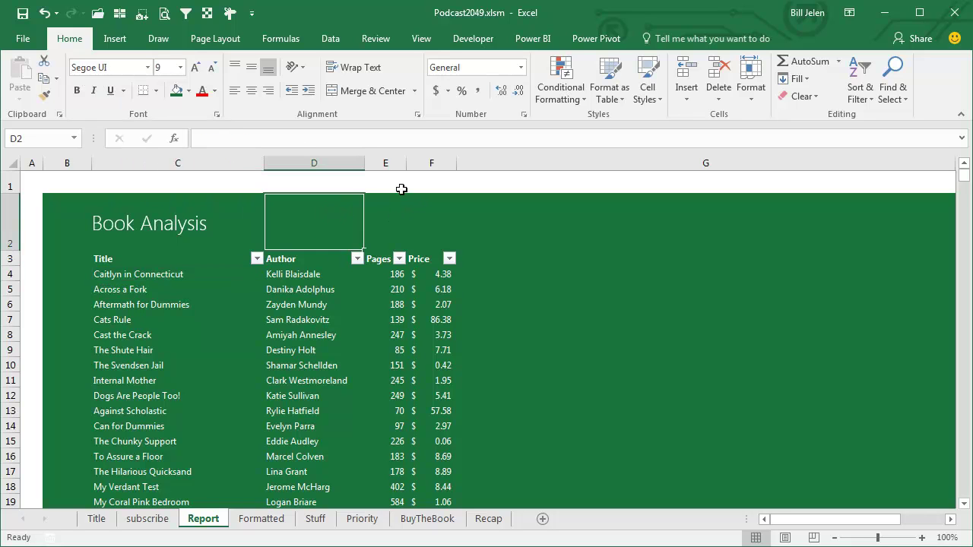
{"action": "left_click", "coordinate": [189, 91]}
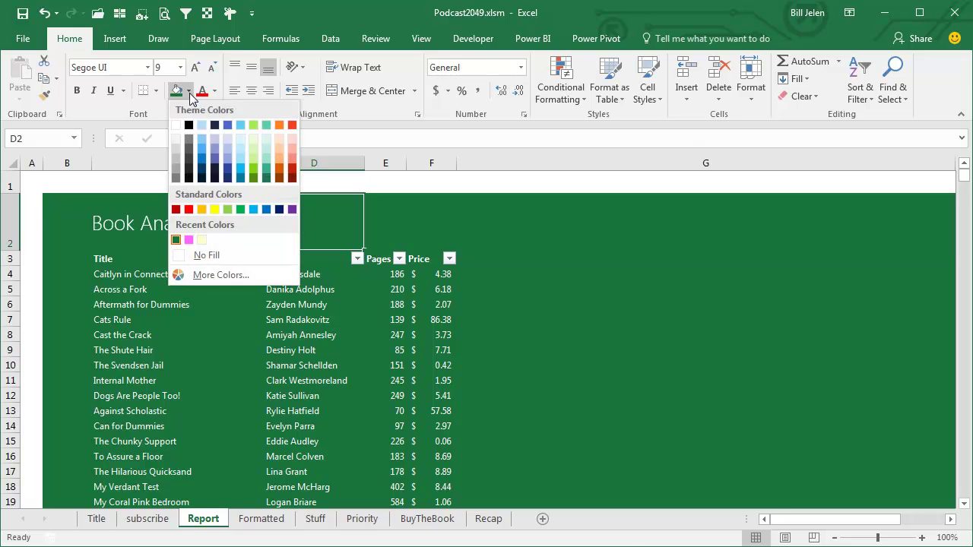
{"action": "left_click", "coordinate": [220, 275]}
{"action": "mouse_move", "coordinate": [436, 319]}
{"action": "left_mouse_down"}
{"action": "mouse_move", "coordinate": [434, 248]}
{"action": "mouse_move", "coordinate": [450, 196]}
{"action": "left_mouse_up"}
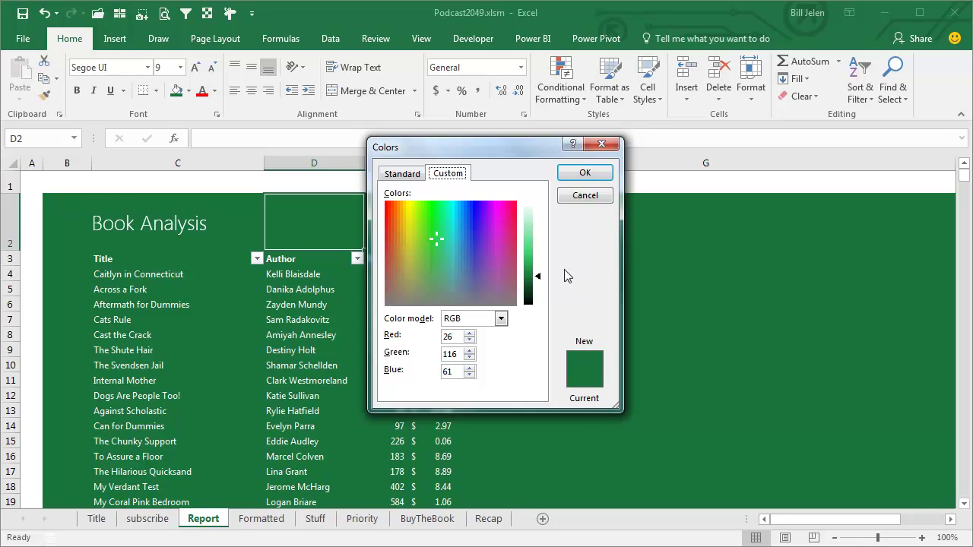
{"action": "left_click", "coordinate": [586, 172]}
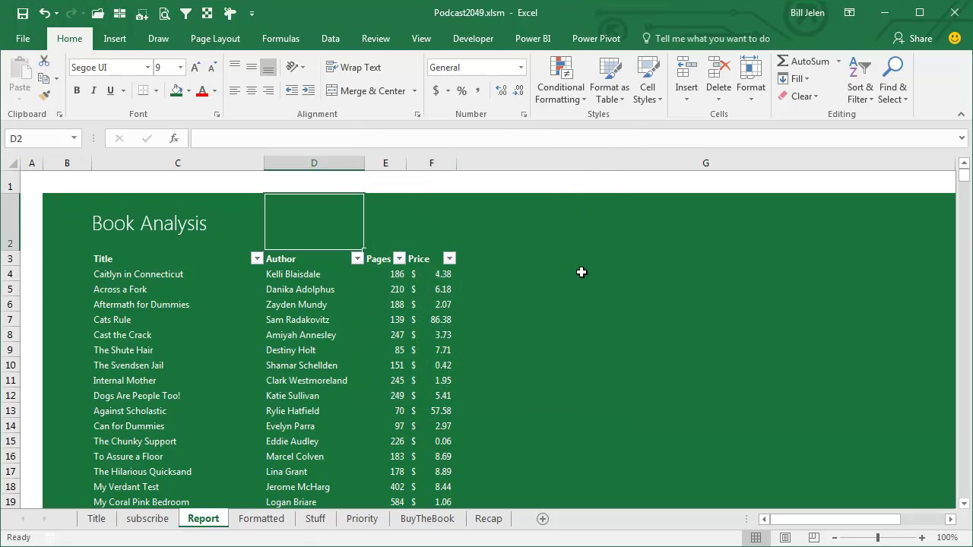
{"action": "left_click", "coordinate": [145, 260]}
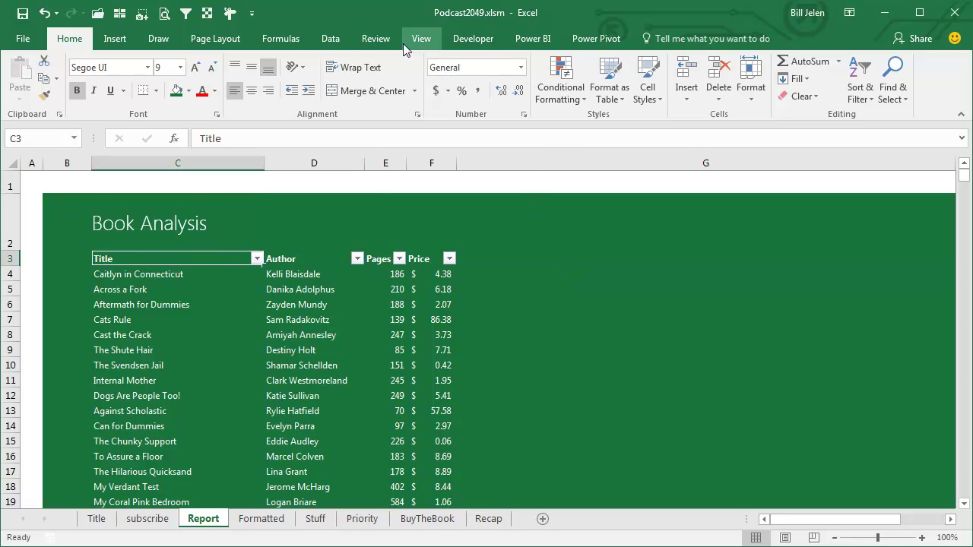
{"action": "left_click", "coordinate": [329, 41]}
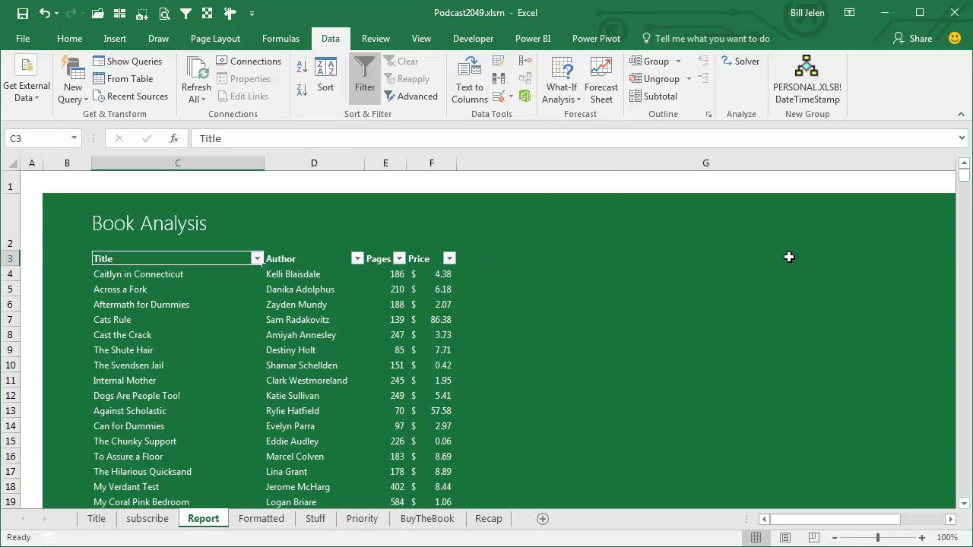
Turn off the table's filter dropdowns and select the prices F4:F1002
{"action": "key", "text": "ctrl+shift+l"}
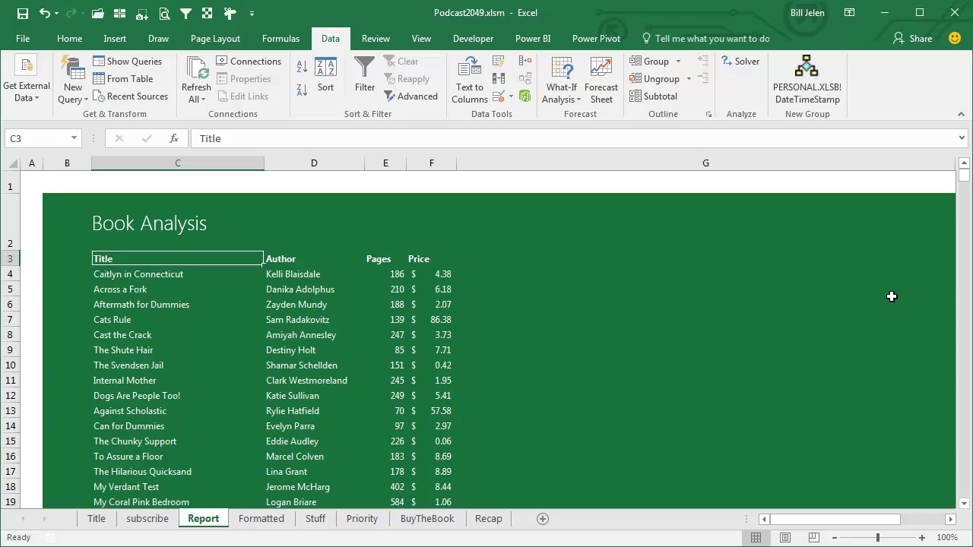
{"action": "key", "text": "Down"}
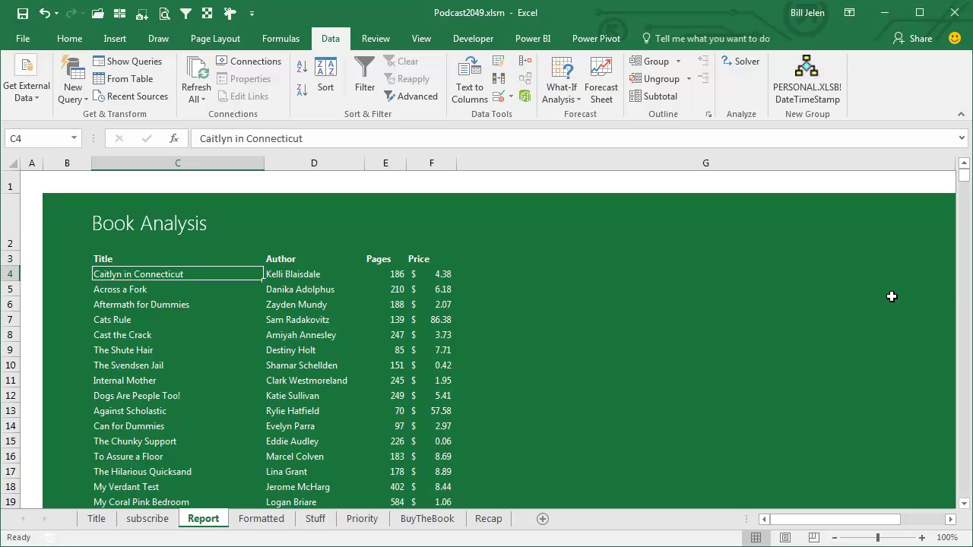
{"action": "key", "text": "Right"}
{"action": "key", "text": "Right"}
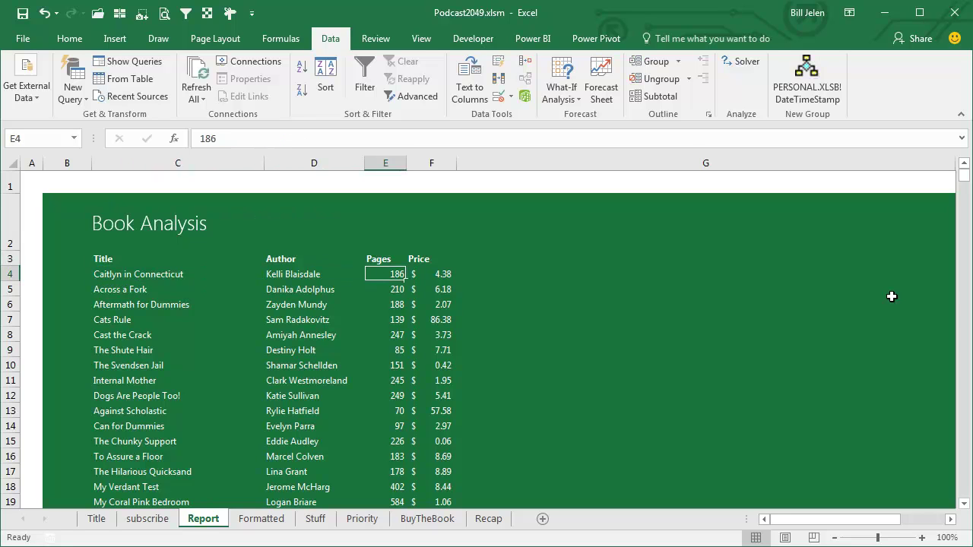
{"action": "key", "text": "Right"}
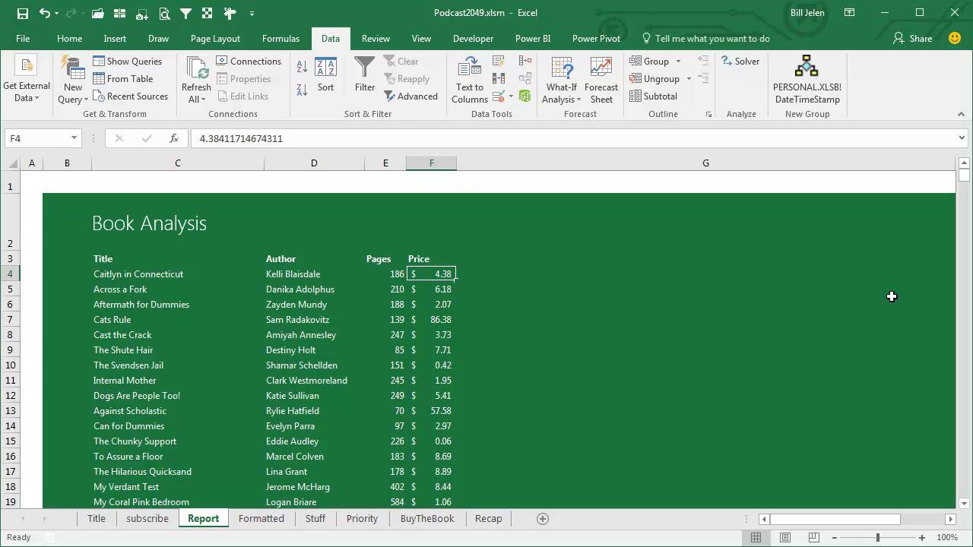
{"action": "key", "text": "ctrl+shift+Down"}
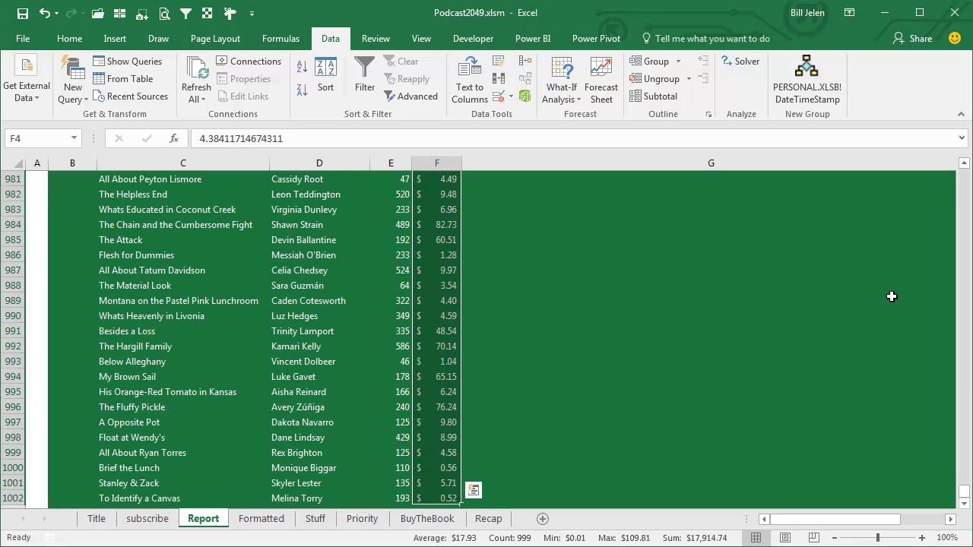
Apply the 4 Arrows (Colored) icon set to the selected prices
{"action": "left_click", "coordinate": [69, 38]}
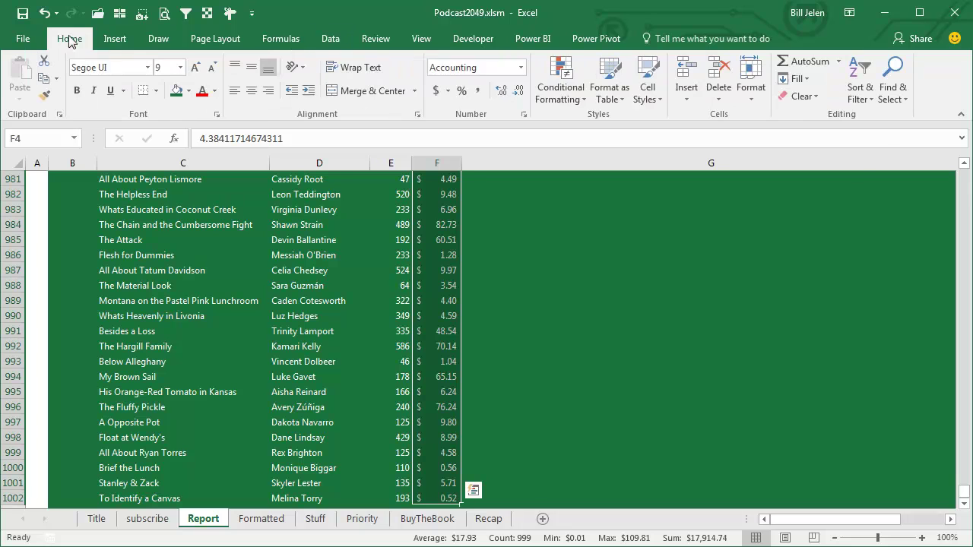
{"action": "left_click", "coordinate": [561, 80]}
{"action": "mouse_move", "coordinate": [589, 258]}
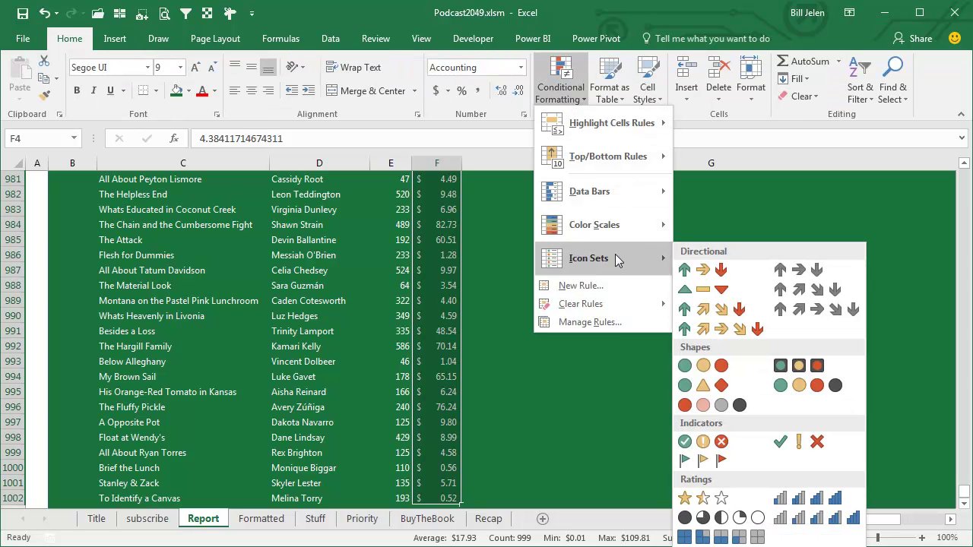
{"action": "left_click", "coordinate": [706, 312]}
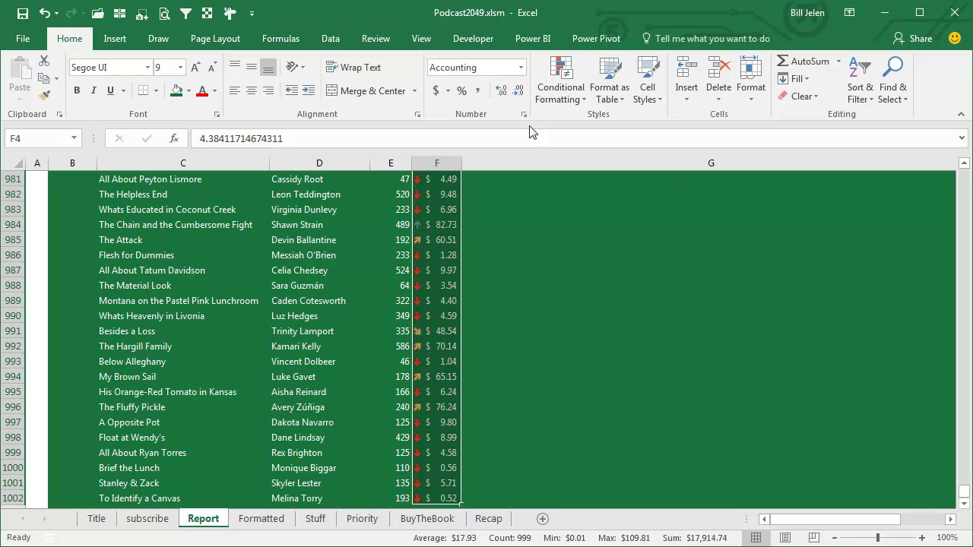
Edit the arrow icon rule so every level below 75 percent shows No Cell Icon
{"action": "left_click", "coordinate": [565, 101]}
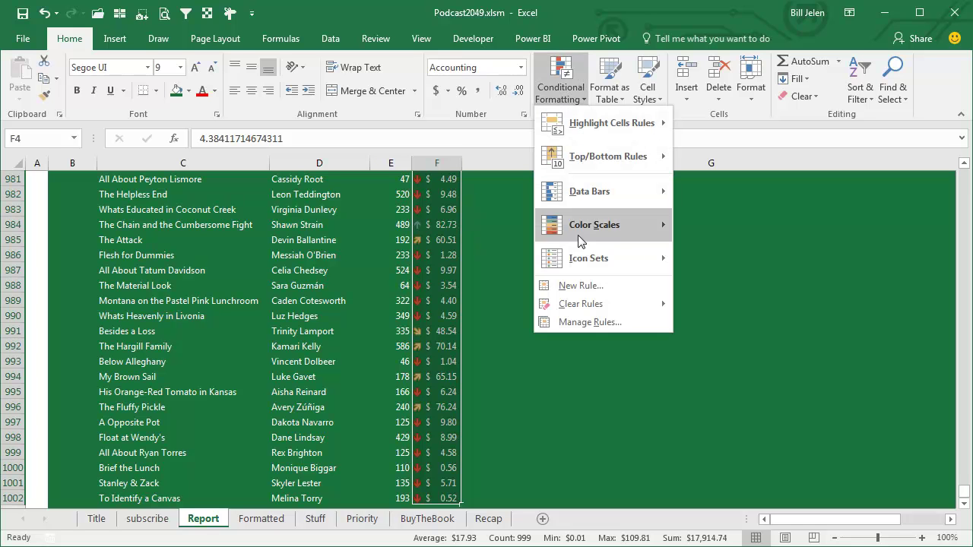
{"action": "left_click", "coordinate": [579, 323]}
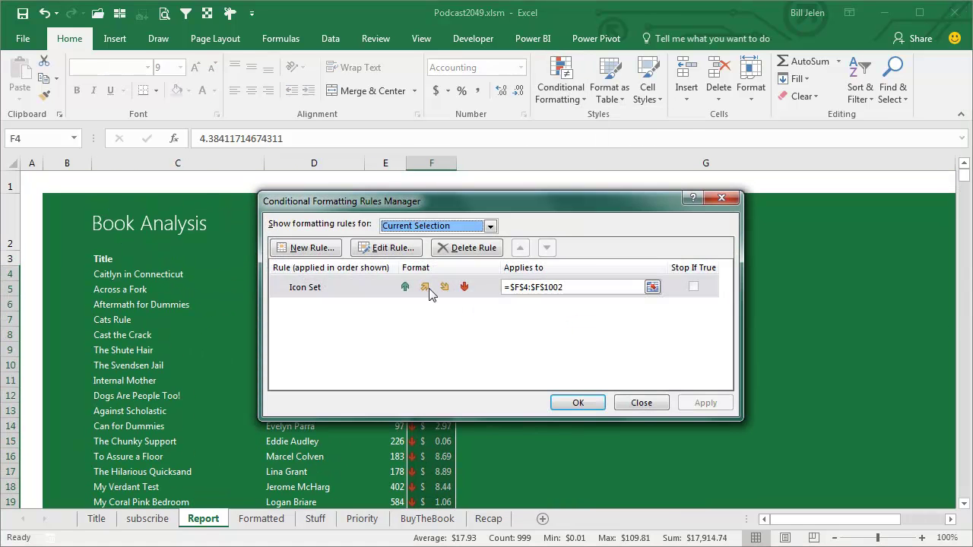
{"action": "left_click", "coordinate": [391, 249]}
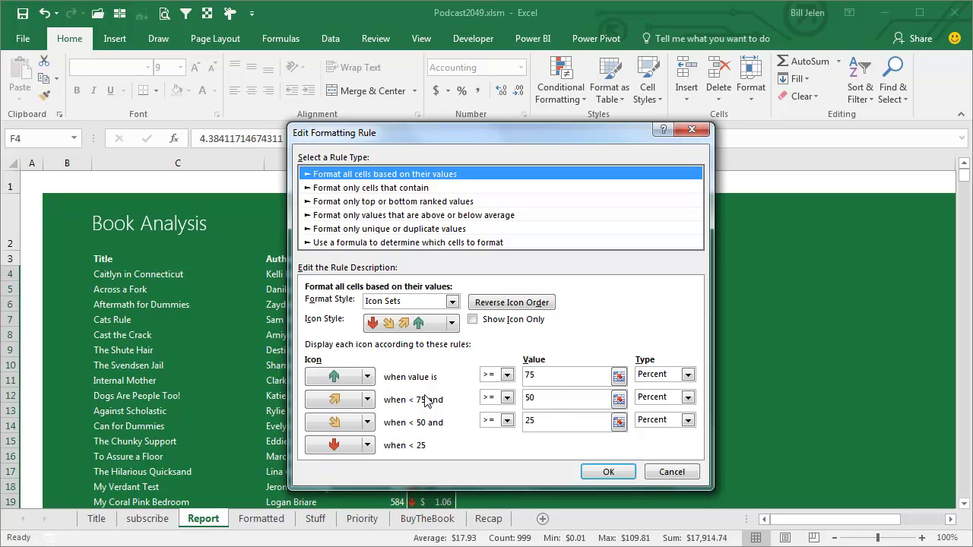
{"action": "left_click", "coordinate": [368, 403]}
{"action": "left_click", "coordinate": [369, 414]}
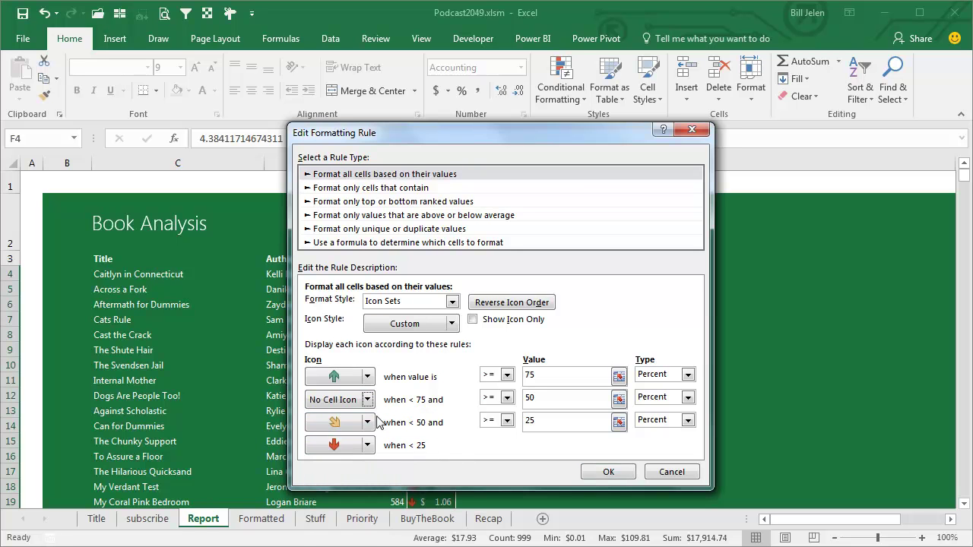
{"action": "left_click", "coordinate": [368, 422]}
{"action": "left_click", "coordinate": [384, 444]}
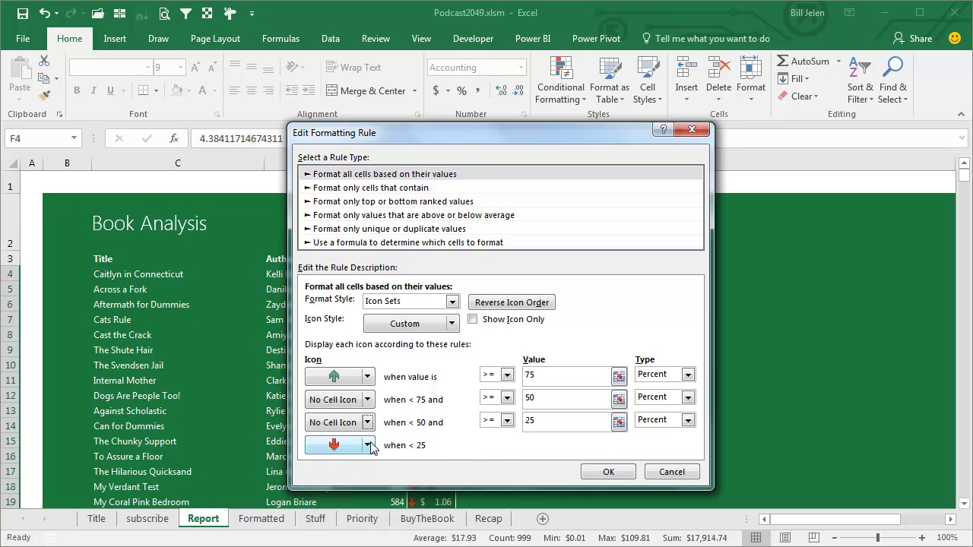
{"action": "left_click", "coordinate": [385, 465]}
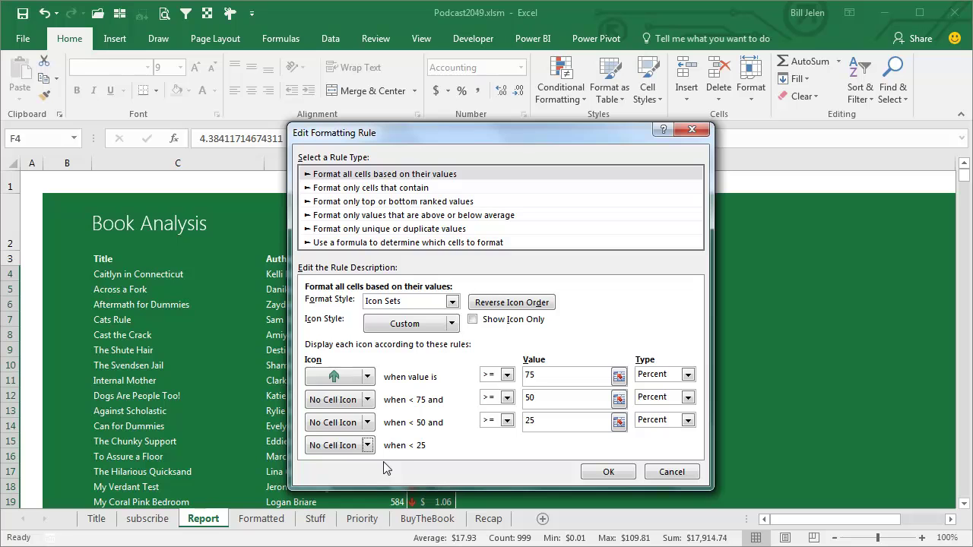
Give the >=75 percent level a yellow exclamation icon and apply the rule
{"action": "left_click", "coordinate": [368, 378]}
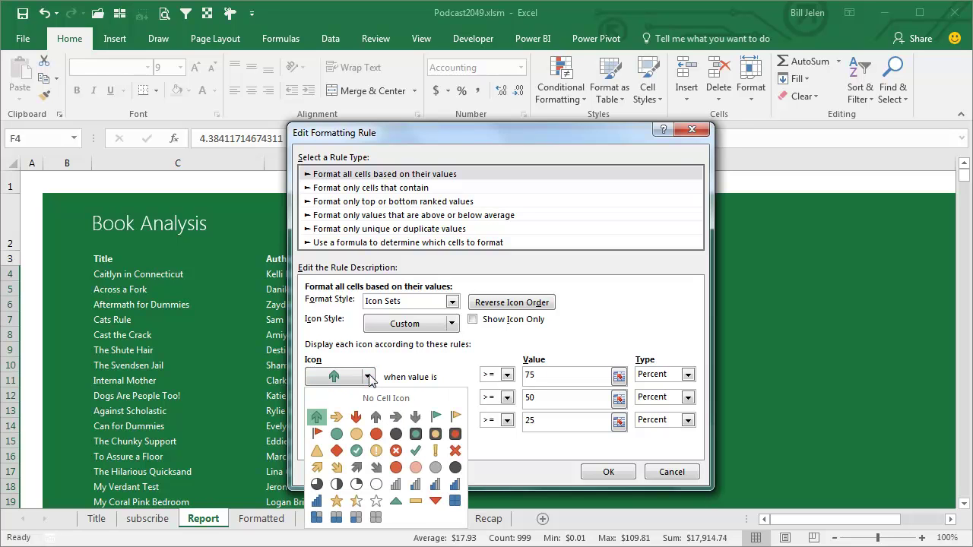
{"action": "left_click", "coordinate": [376, 451]}
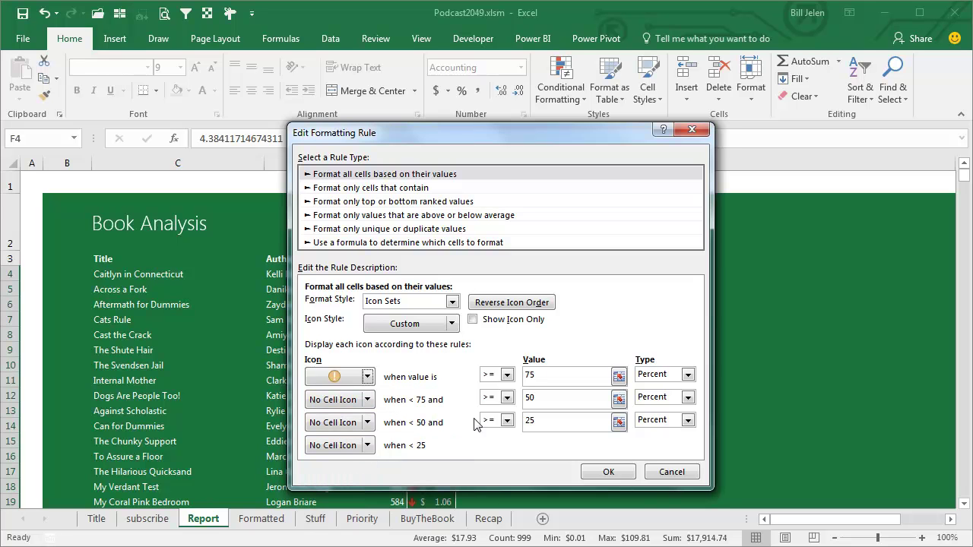
{"action": "left_click", "coordinate": [604, 471]}
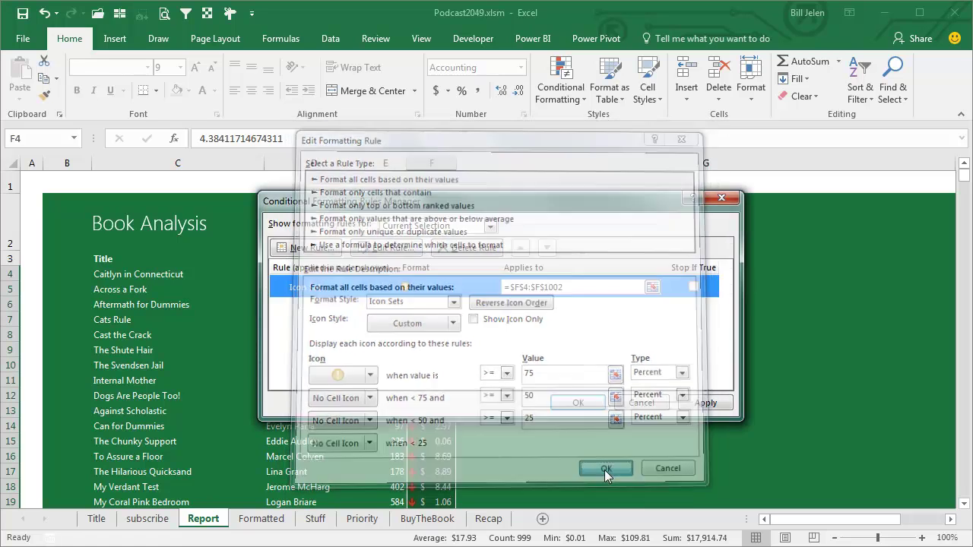
{"action": "left_click", "coordinate": [578, 403]}
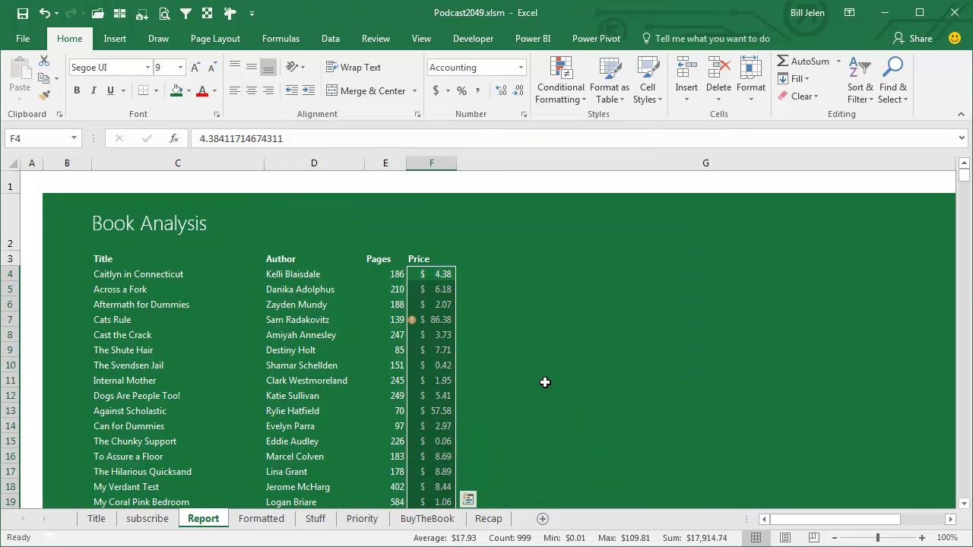
{"action": "scroll", "coordinate": [449, 392], "scroll_direction": "down", "scroll_amount": 6}
{"action": "scroll", "coordinate": [447, 393], "scroll_direction": "down", "scroll_amount": 6}
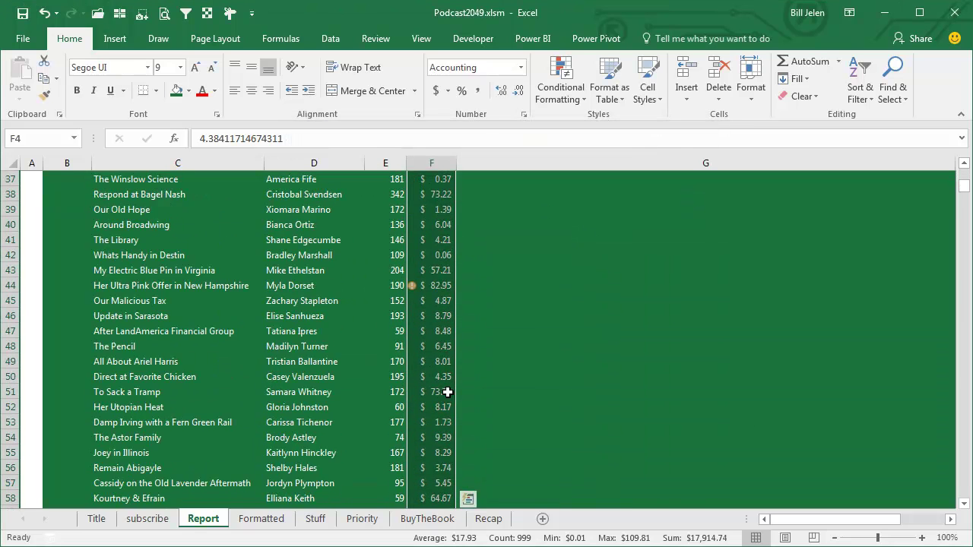
{"action": "scroll", "coordinate": [447, 392], "scroll_direction": "down", "scroll_amount": 7}
{"action": "scroll", "coordinate": [447, 392], "scroll_direction": "up", "scroll_amount": 4}
{"action": "scroll", "coordinate": [446, 392], "scroll_direction": "up", "scroll_amount": 7}
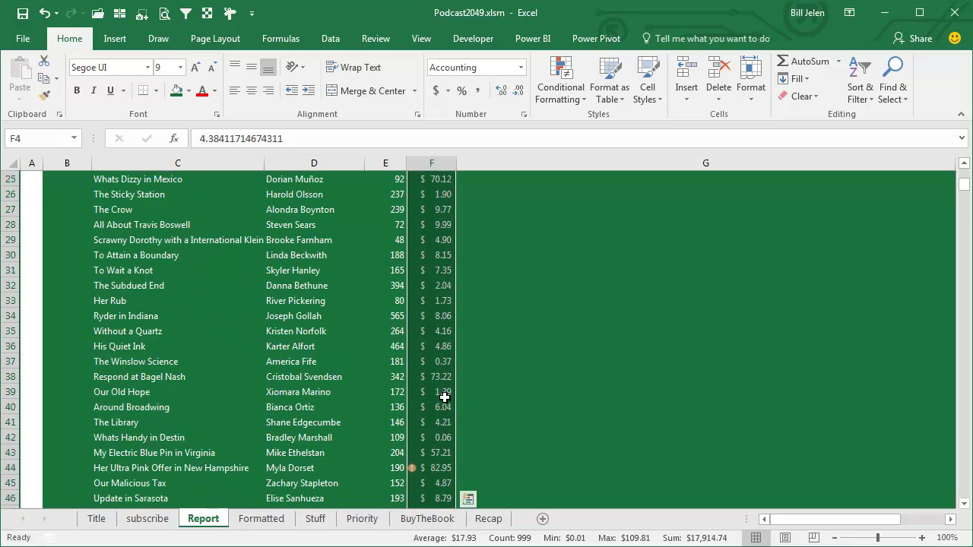
{"action": "scroll", "coordinate": [446, 395], "scroll_direction": "up", "scroll_amount": 5}
{"action": "scroll", "coordinate": [444, 395], "scroll_direction": "up", "scroll_amount": 3}
Start a new formula rule on C4:F1002 using =($F4/$E4)>.1
{"action": "left_click", "coordinate": [149, 274]}
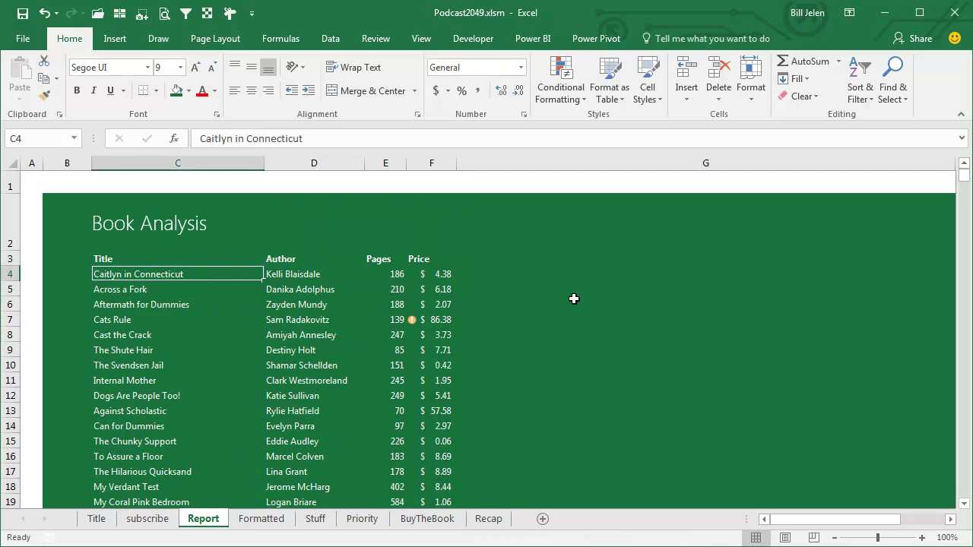
{"action": "key", "text": "ctrl+shift+End"}
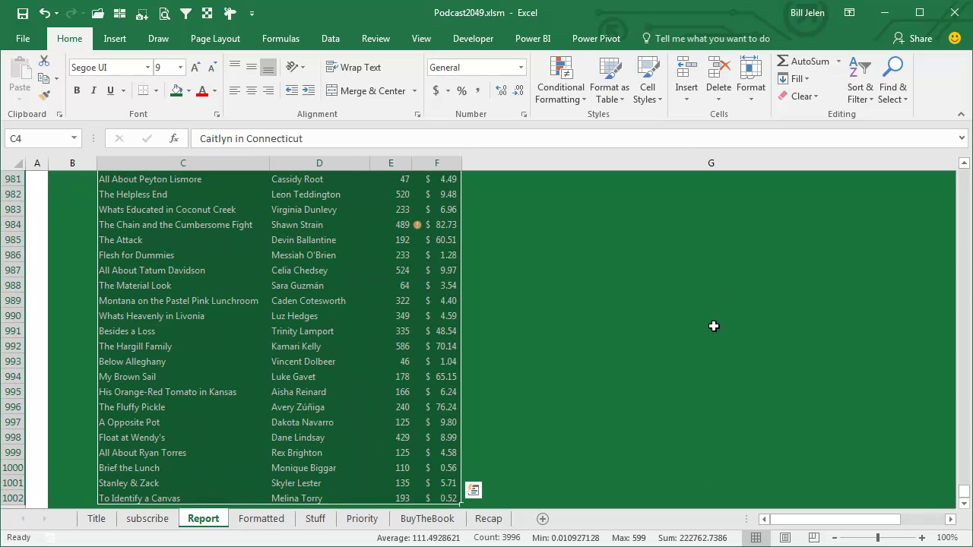
{"action": "left_click", "coordinate": [566, 103]}
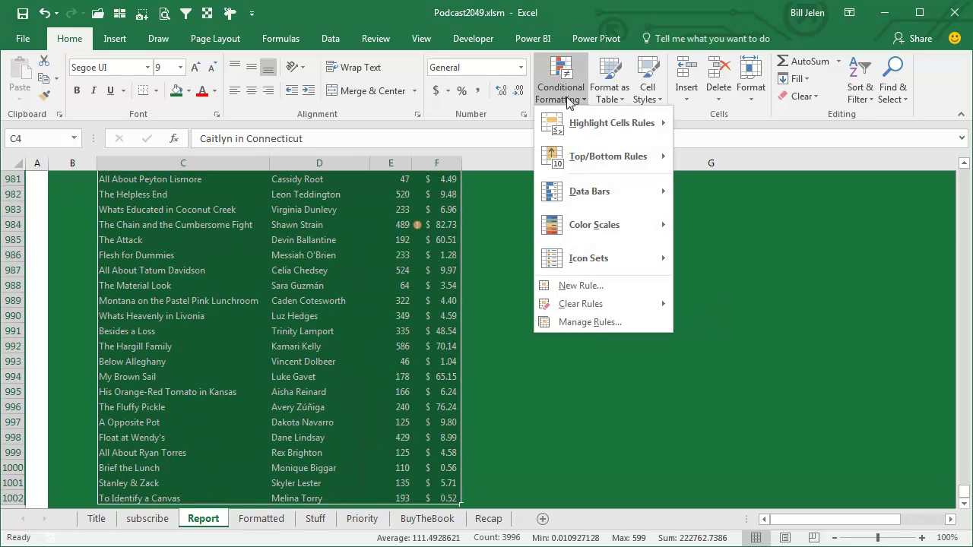
{"action": "left_click", "coordinate": [579, 285]}
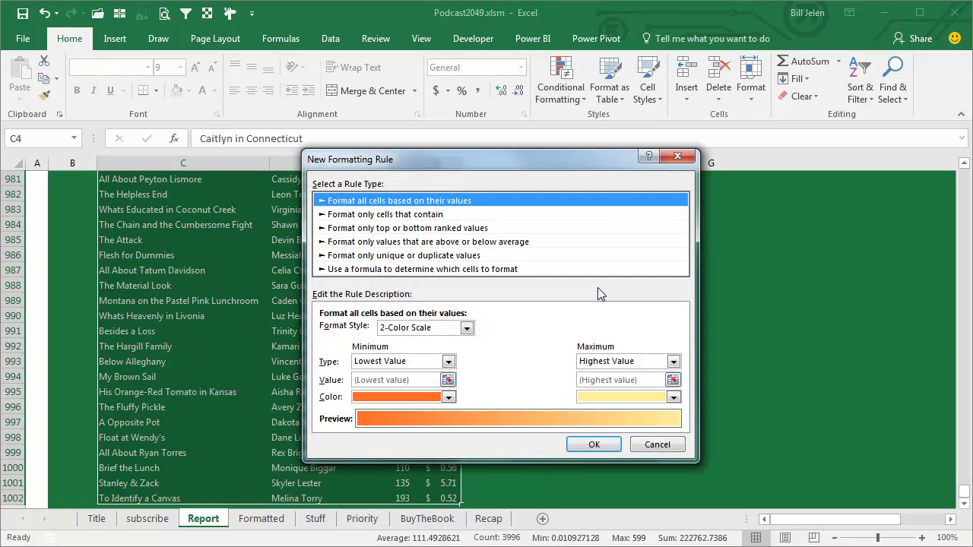
{"action": "left_click", "coordinate": [439, 270]}
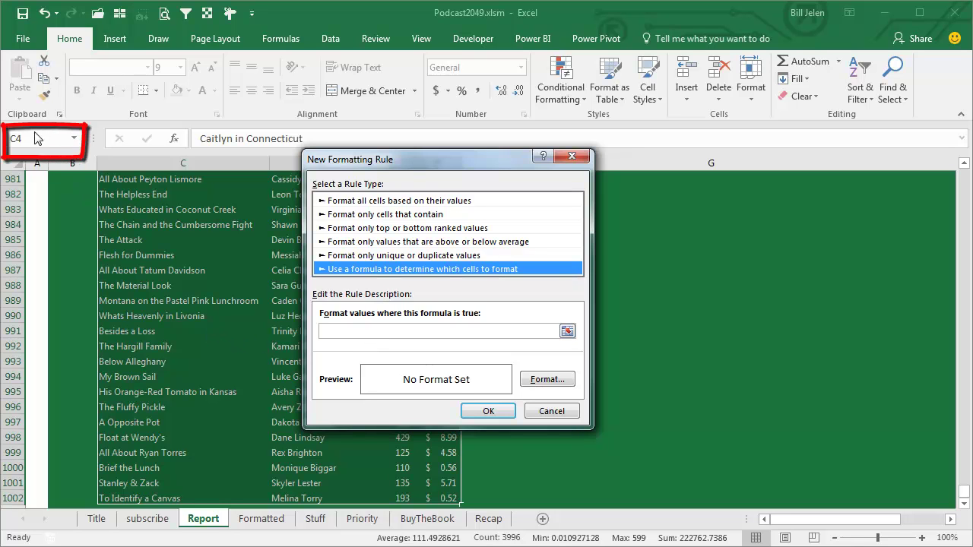
{"action": "left_click", "coordinate": [335, 330]}
{"action": "type", "text": "=("}
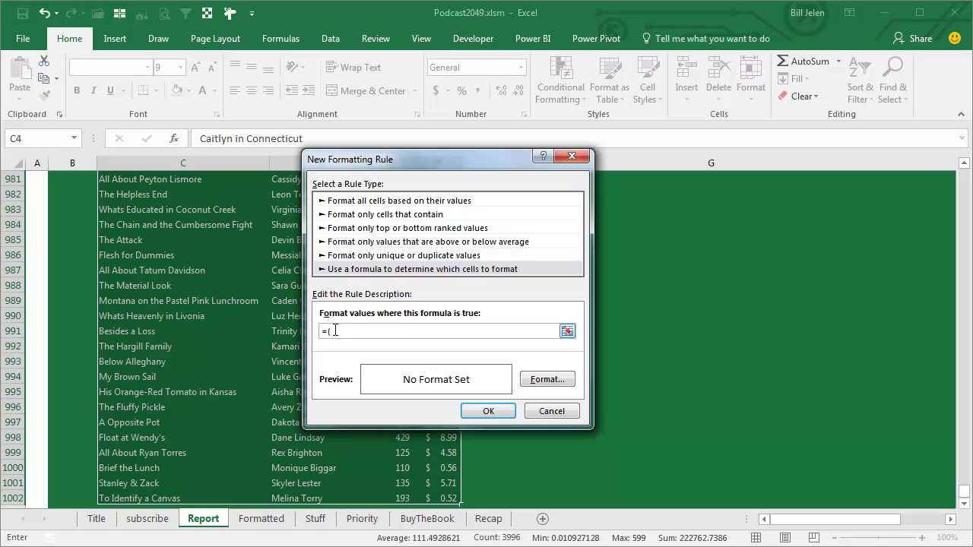
{"action": "type", "text": "$E"}
{"action": "type", "text": "4"}
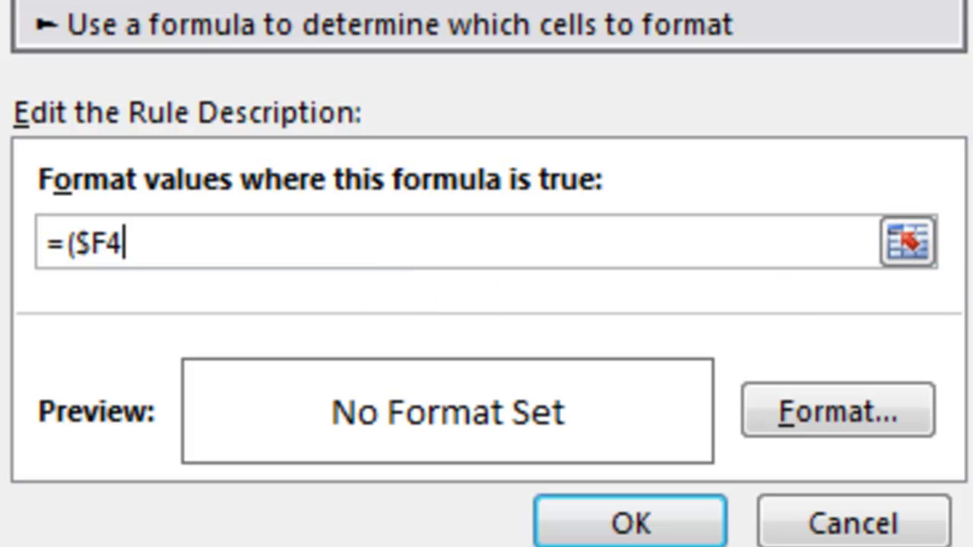
{"action": "type", "text": "/"}
{"action": "type", "text": "$E4"}
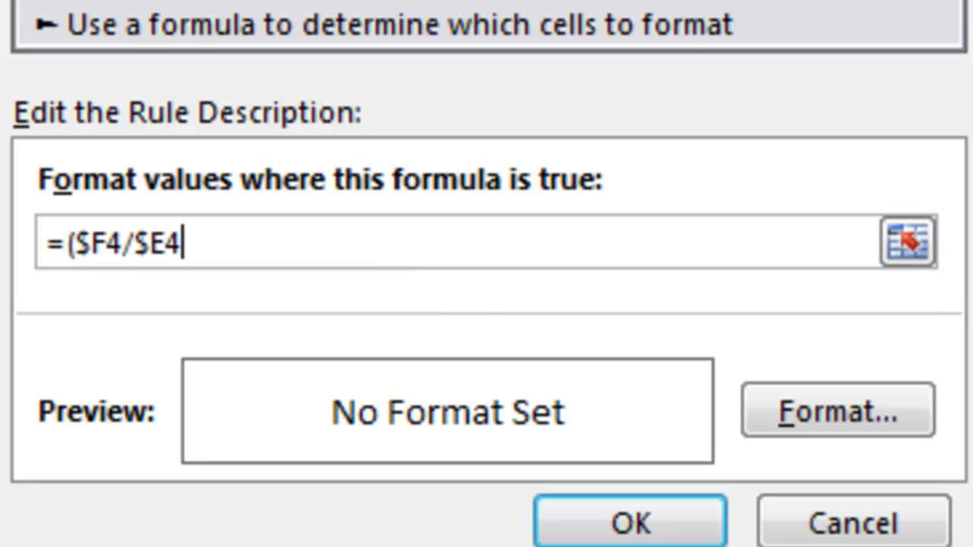
{"action": "type", "text": ")"}
{"action": "type", "text": ">"}
{"action": "type", "text": ".1"}
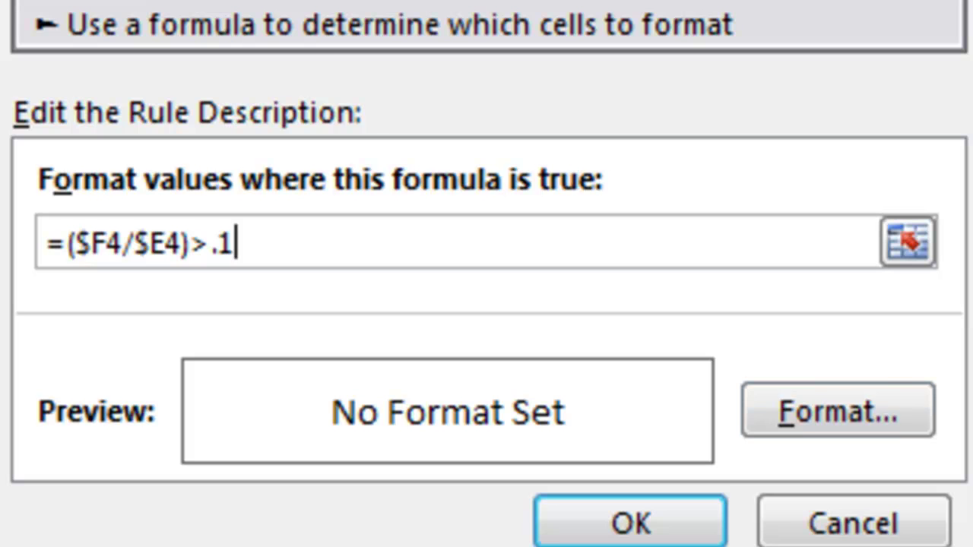
Format matching rows with a light tan fill and black font, and create the rule
{"action": "left_click", "coordinate": [886, 420]}
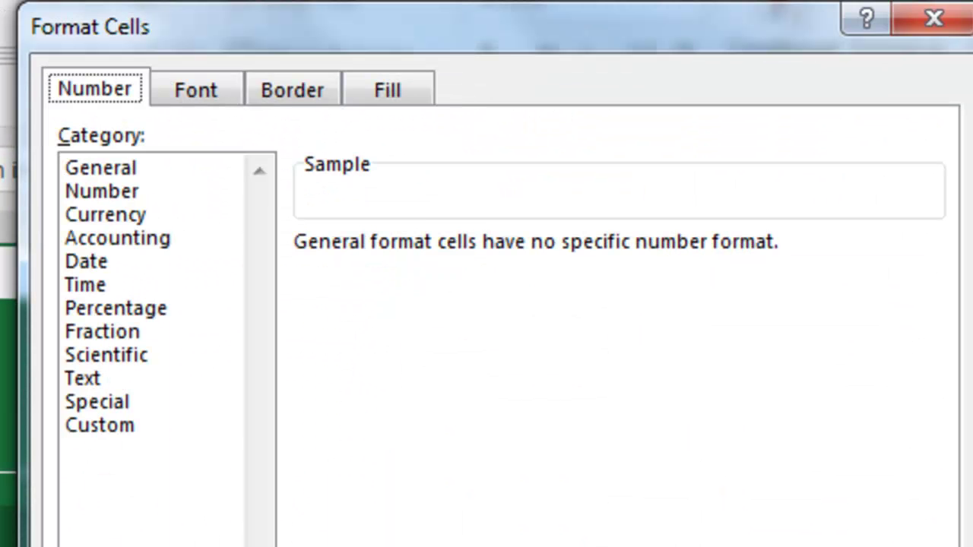
{"action": "left_click", "coordinate": [391, 90]}
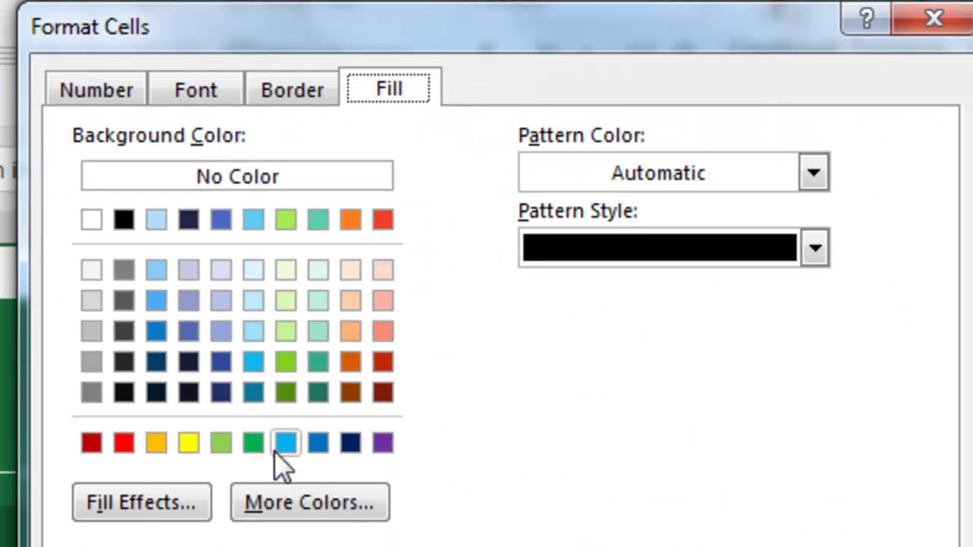
{"action": "left_click", "coordinate": [292, 503]}
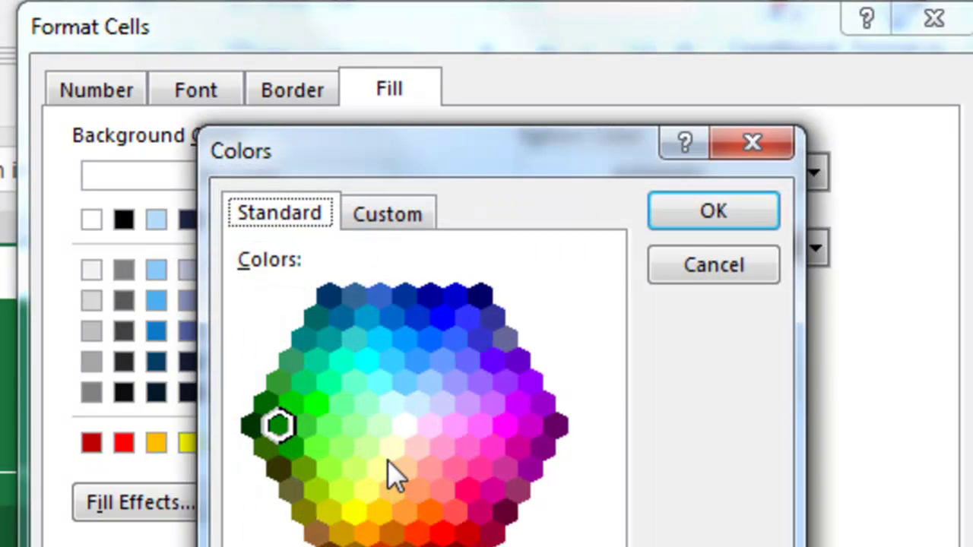
{"action": "left_click", "coordinate": [391, 451]}
{"action": "left_click", "coordinate": [690, 213]}
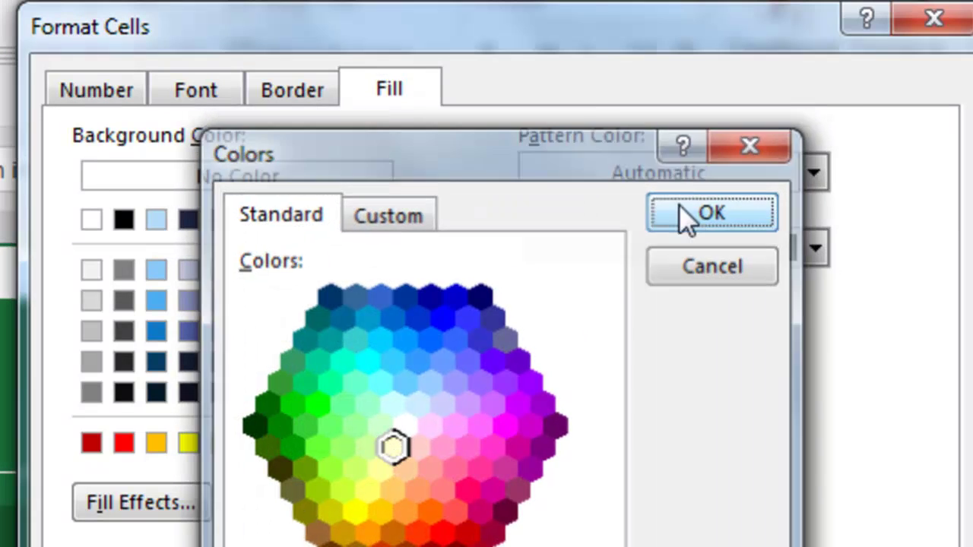
{"action": "left_click", "coordinate": [195, 94]}
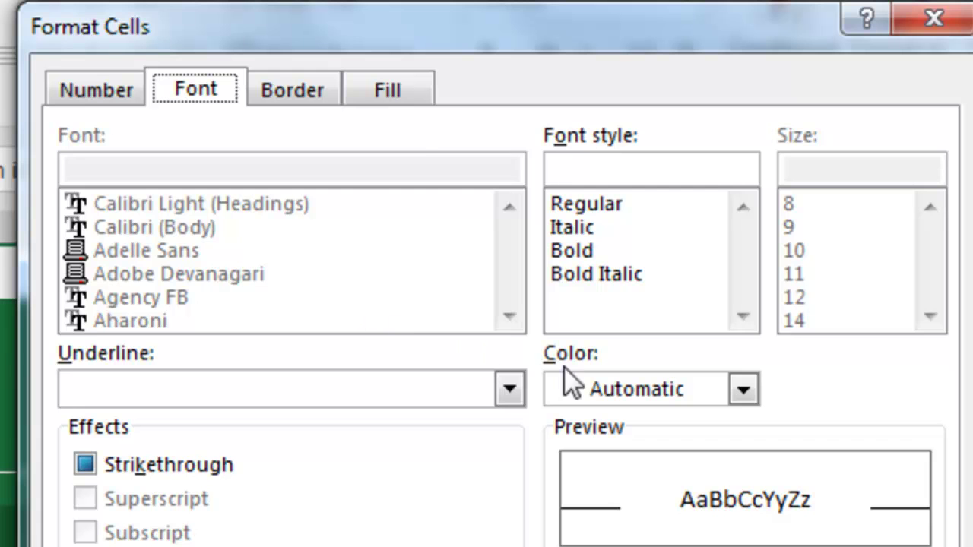
{"action": "left_click", "coordinate": [743, 389]}
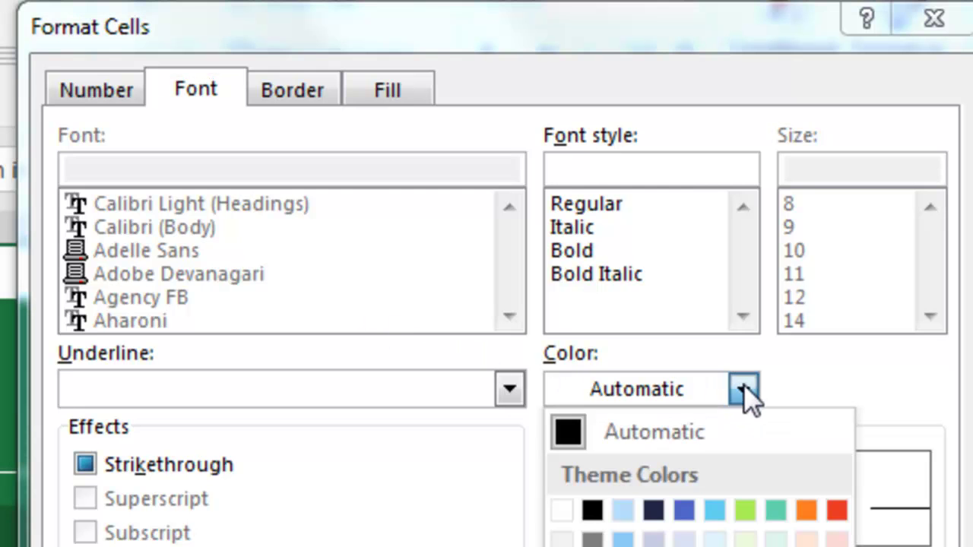
{"action": "left_click", "coordinate": [591, 510]}
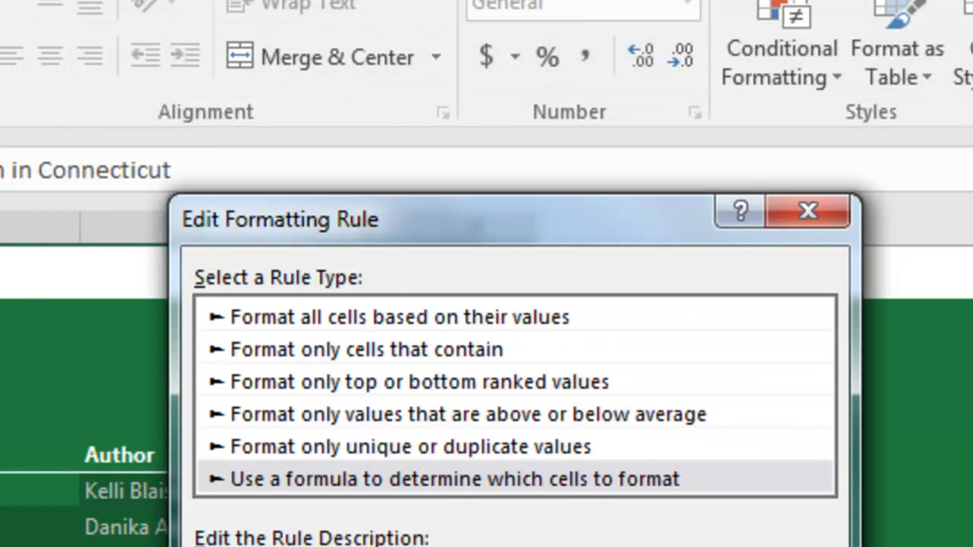
{"action": "key", "text": "Return"}
{"action": "key", "text": "Return"}
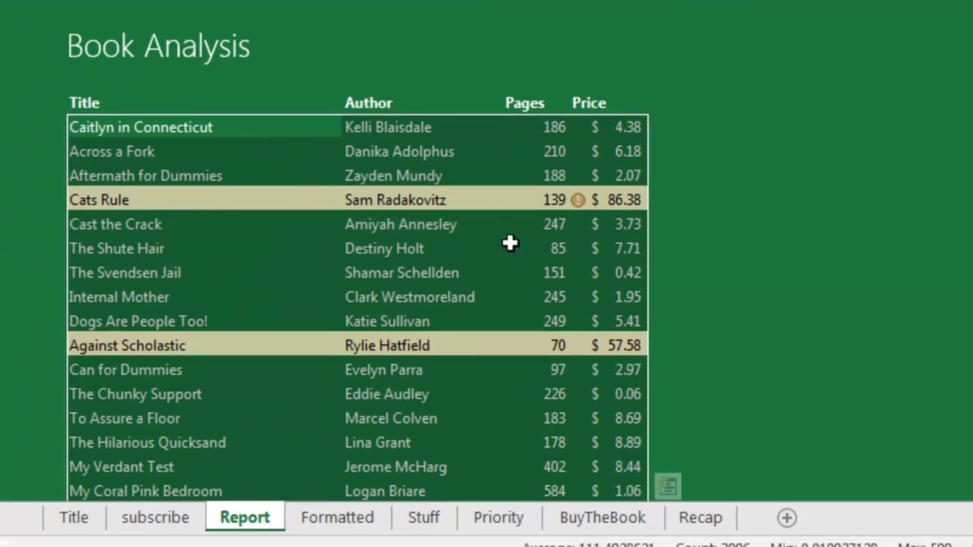
{"action": "scroll", "coordinate": [438, 285], "scroll_direction": "down", "scroll_amount": 1}
{"action": "scroll", "coordinate": [439, 280], "scroll_direction": "down", "scroll_amount": 5}
{"action": "scroll", "coordinate": [439, 284], "scroll_direction": "down", "scroll_amount": 3}
{"action": "scroll", "coordinate": [438, 285], "scroll_direction": "down", "scroll_amount": 1}
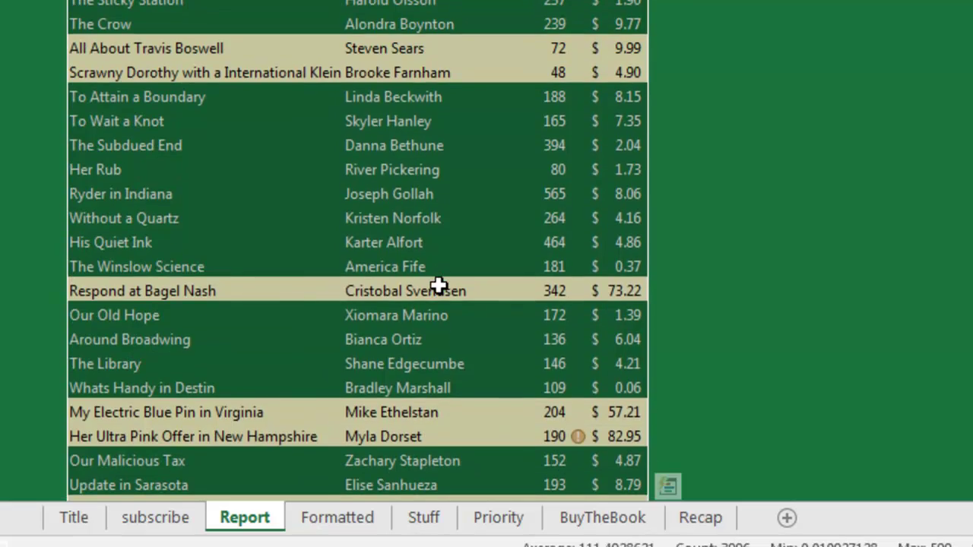
{"action": "scroll", "coordinate": [439, 285], "scroll_direction": "down", "scroll_amount": 3}
{"action": "scroll", "coordinate": [438, 284], "scroll_direction": "down", "scroll_amount": 1}
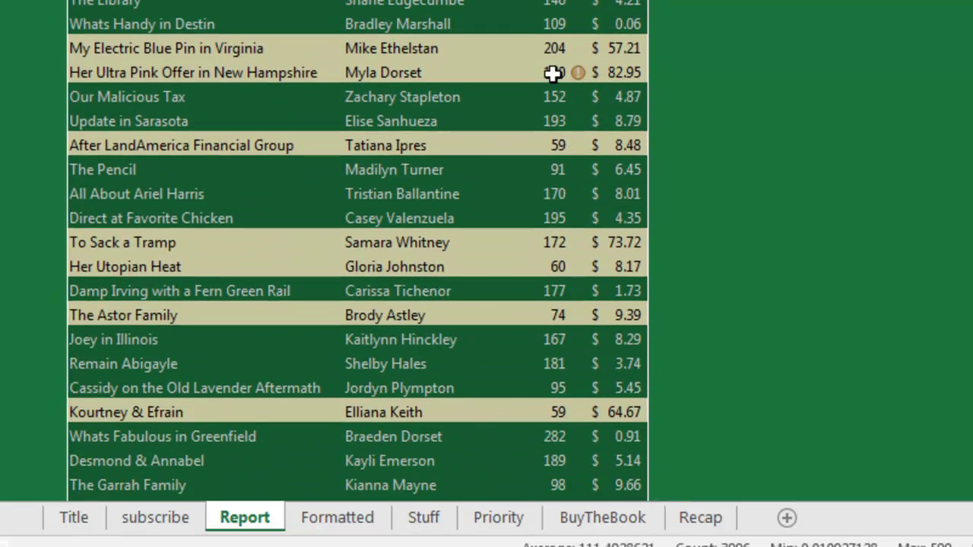
{"action": "scroll", "coordinate": [438, 206], "scroll_direction": "up", "scroll_amount": 6}
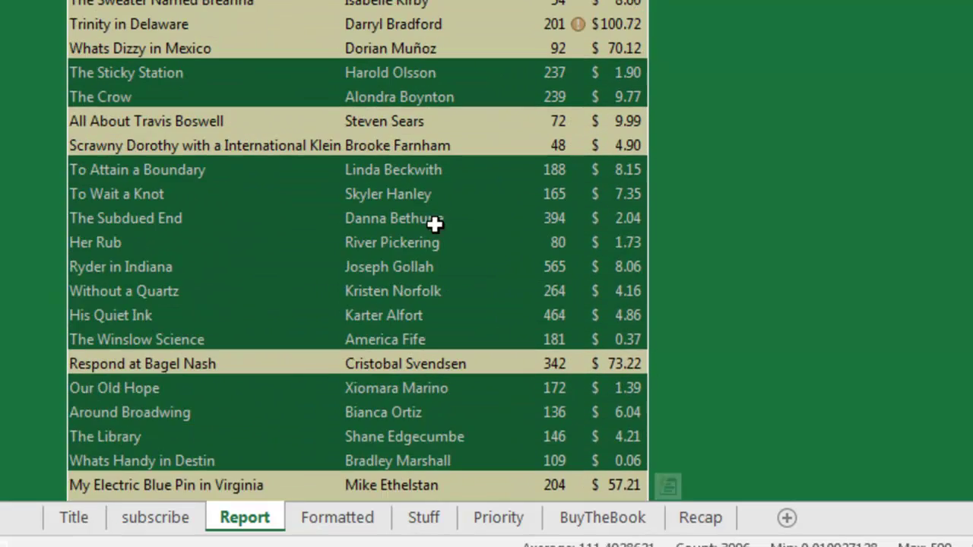
{"action": "scroll", "coordinate": [434, 228], "scroll_direction": "up", "scroll_amount": 7}
{"action": "scroll", "coordinate": [434, 239], "scroll_direction": "up", "scroll_amount": 2}
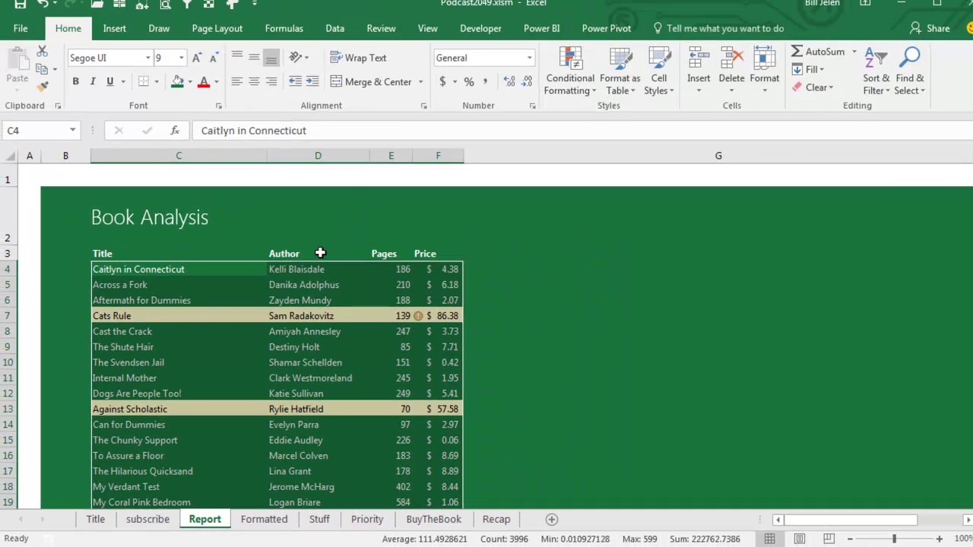
Try filtering the Price column by yellow cell colour, then undo it
{"action": "left_click", "coordinate": [292, 256]}
{"action": "left_click", "coordinate": [335, 28]}
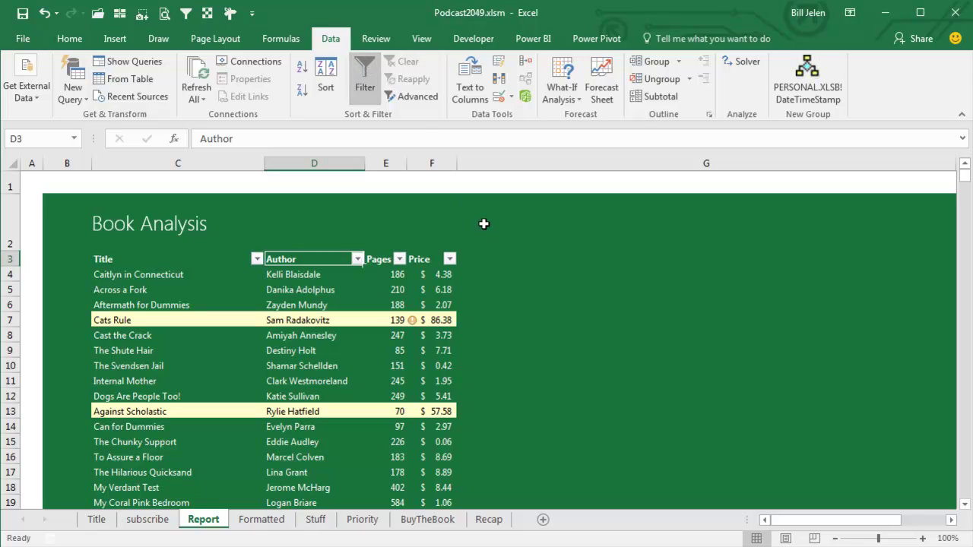
{"action": "left_click", "coordinate": [450, 259]}
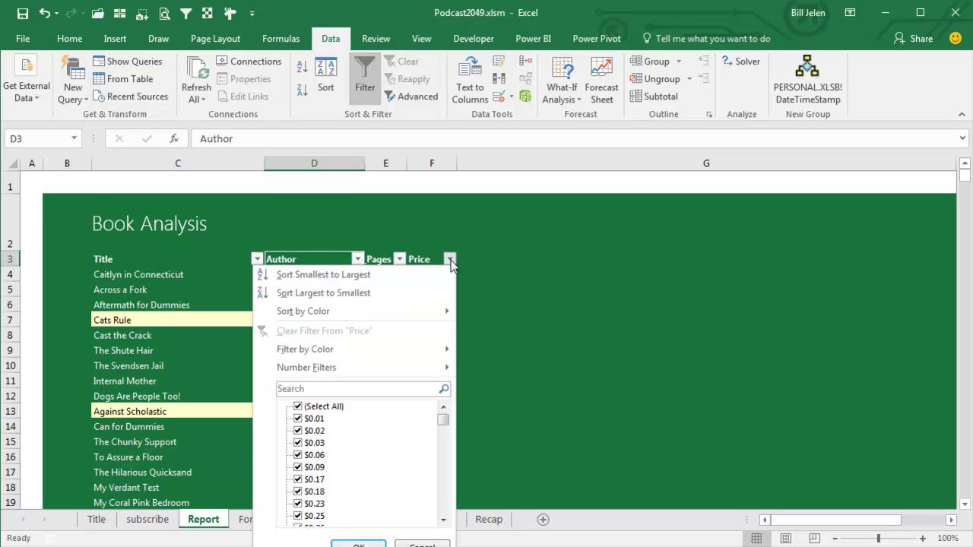
{"action": "mouse_move", "coordinate": [320, 349]}
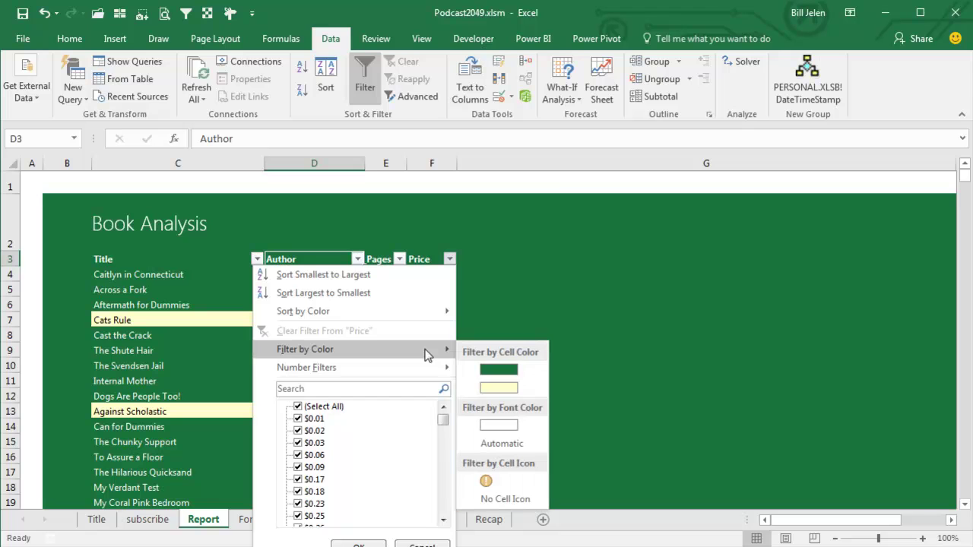
{"action": "left_click", "coordinate": [506, 390]}
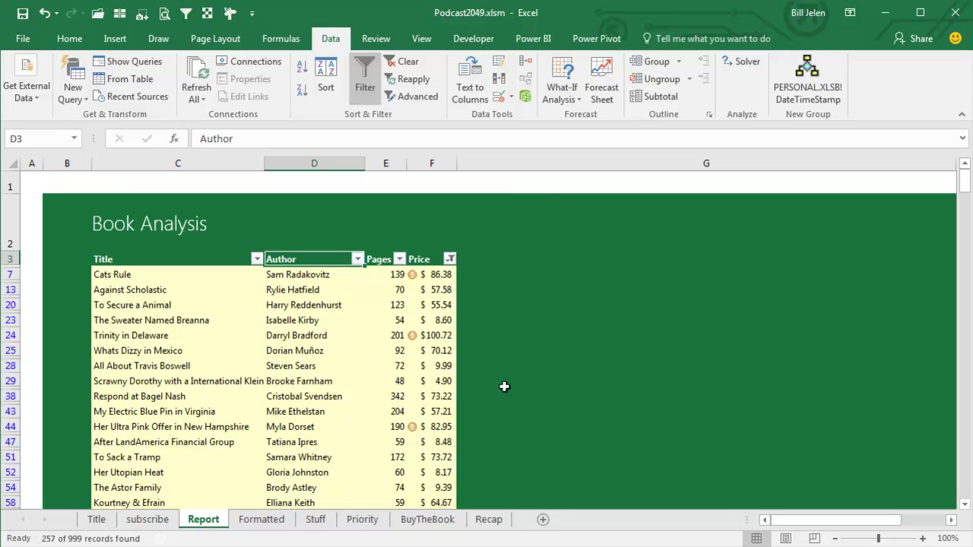
{"action": "key", "text": "ctrl+z"}
Filter the table by the Cats Rule price cell's exclamation icon
{"action": "left_click", "coordinate": [965, 504]}
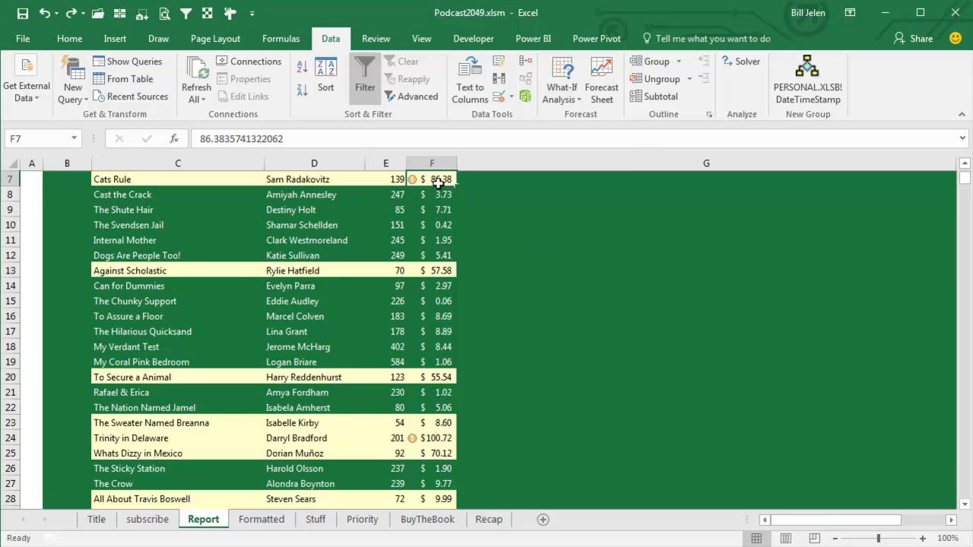
{"action": "right_click", "coordinate": [438, 184]}
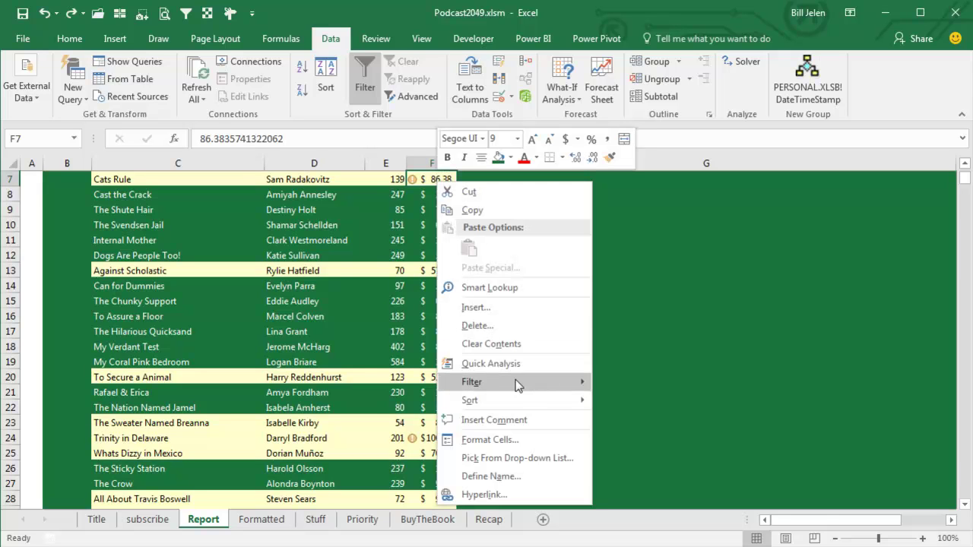
{"action": "mouse_move", "coordinate": [502, 381]}
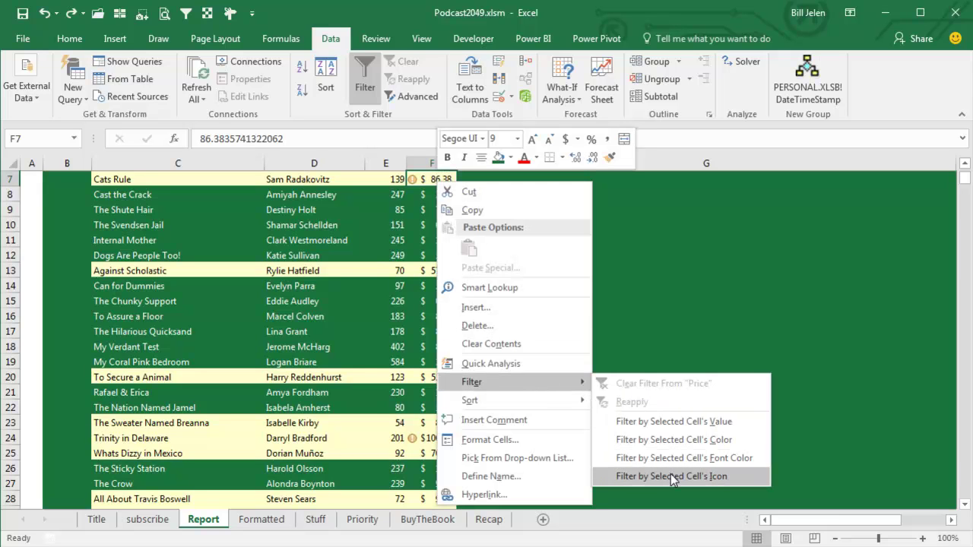
{"action": "left_click", "coordinate": [670, 474]}
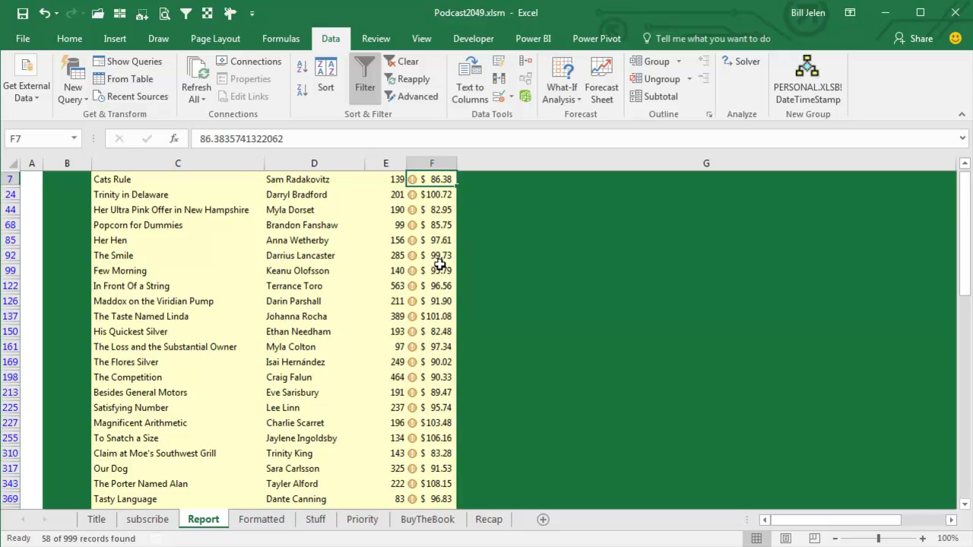
{"action": "scroll", "coordinate": [433, 196], "scroll_direction": "up", "scroll_amount": 1}
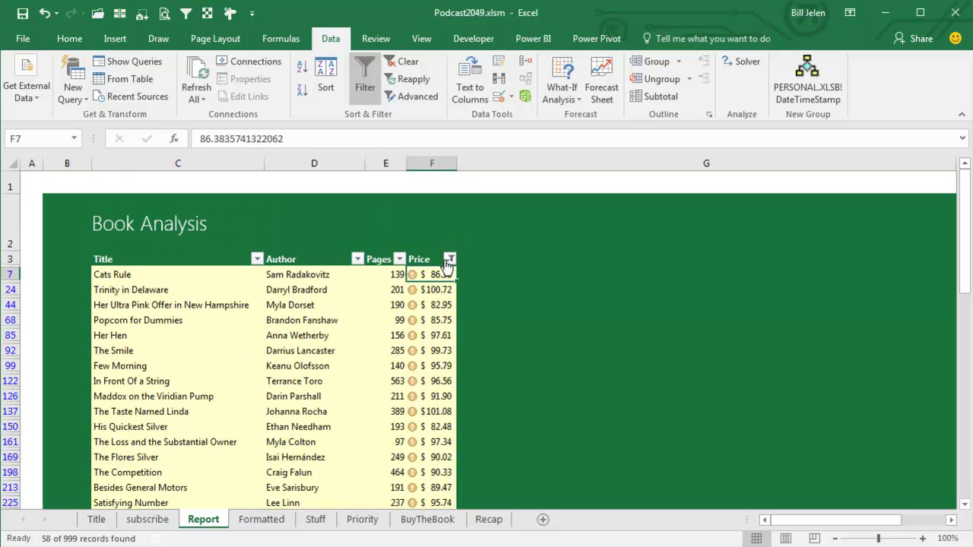
Remove the filter and sort the Cats Rule price's exclamation icon to the top
{"action": "left_click", "coordinate": [364, 80]}
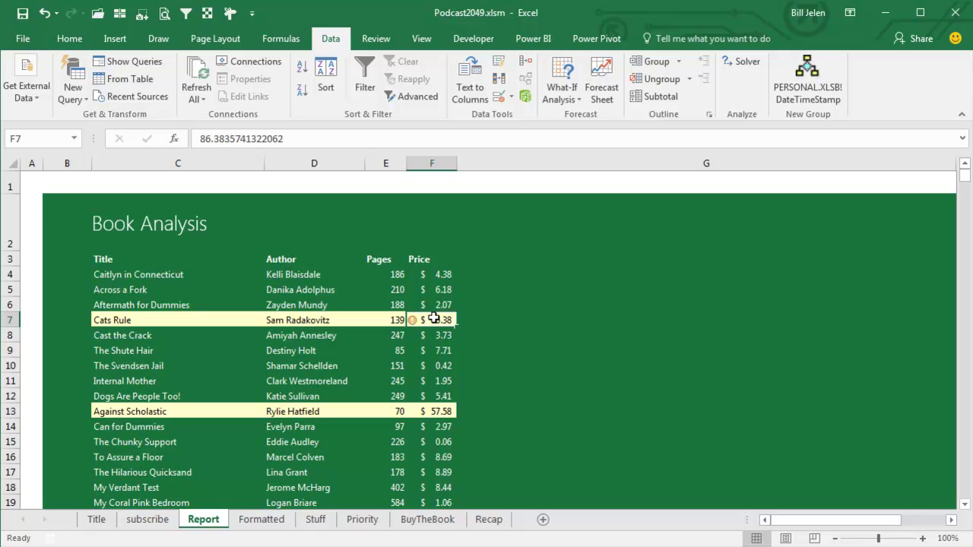
{"action": "scroll", "coordinate": [437, 319], "scroll_direction": "down", "scroll_amount": 2}
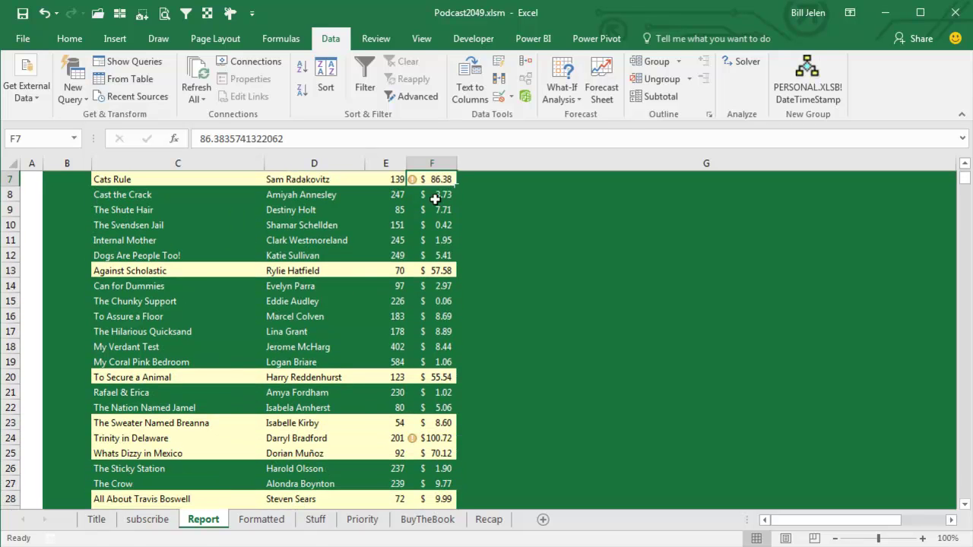
{"action": "right_click", "coordinate": [433, 176]}
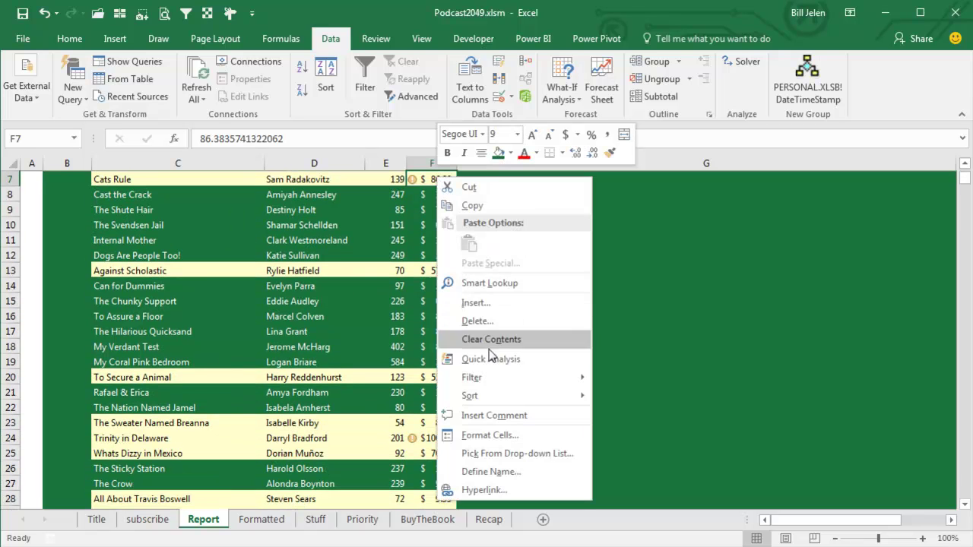
{"action": "mouse_move", "coordinate": [470, 395]}
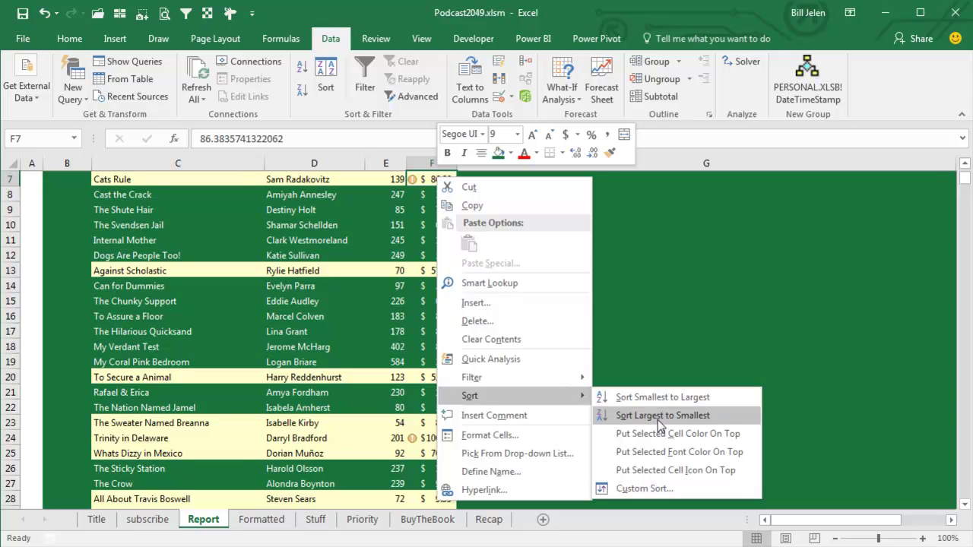
{"action": "left_click", "coordinate": [663, 469]}
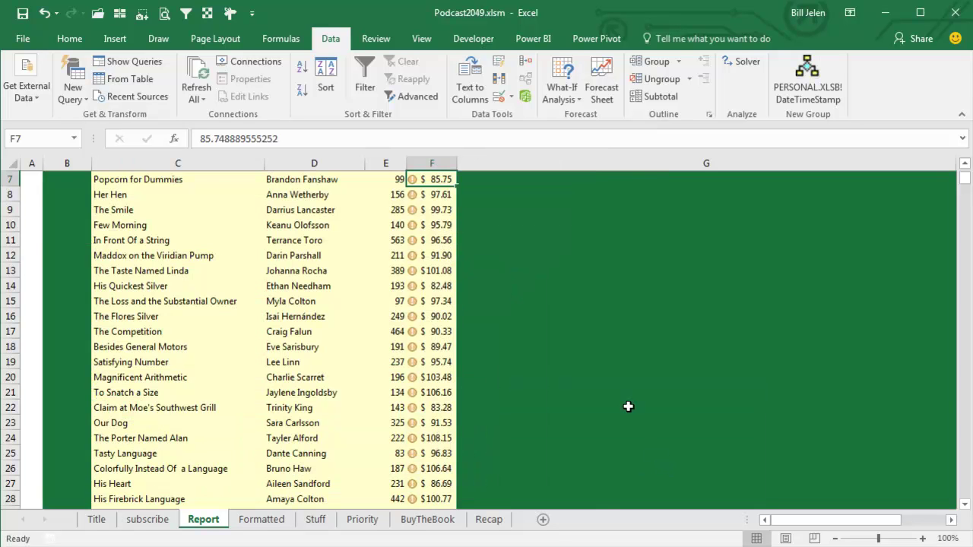
Review the icon-sorted rows and select the Cats Rule title cell
{"action": "scroll", "coordinate": [564, 311], "scroll_direction": "up", "scroll_amount": 2}
{"action": "scroll", "coordinate": [564, 311], "scroll_direction": "down", "scroll_amount": 1}
{"action": "scroll", "coordinate": [564, 311], "scroll_direction": "down", "scroll_amount": 6}
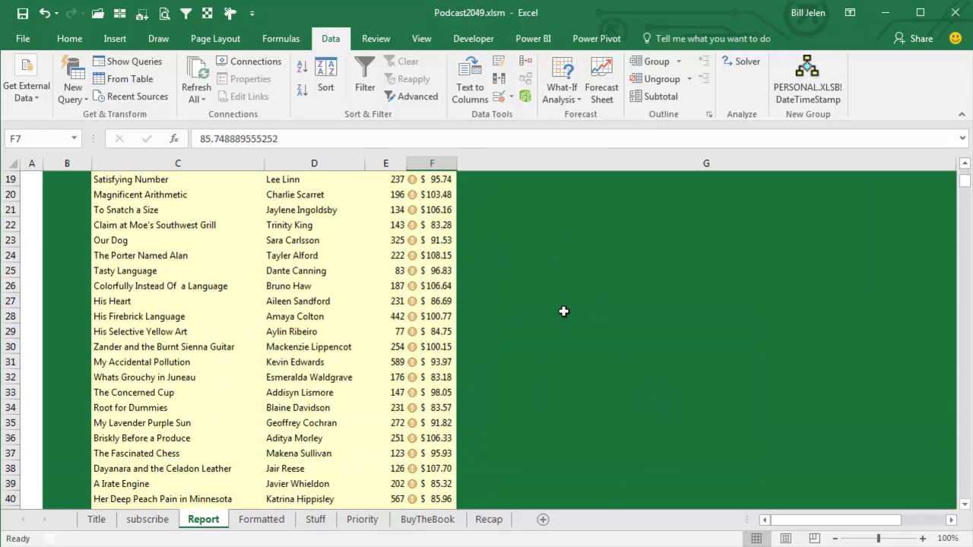
{"action": "scroll", "coordinate": [564, 310], "scroll_direction": "up", "scroll_amount": 3}
{"action": "scroll", "coordinate": [564, 311], "scroll_direction": "up", "scroll_amount": 3}
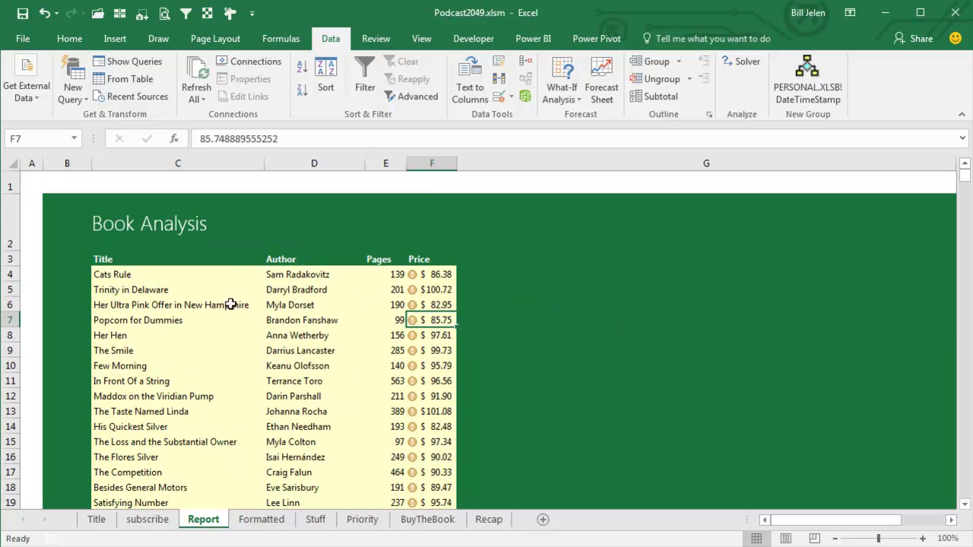
{"action": "left_click", "coordinate": [155, 277]}
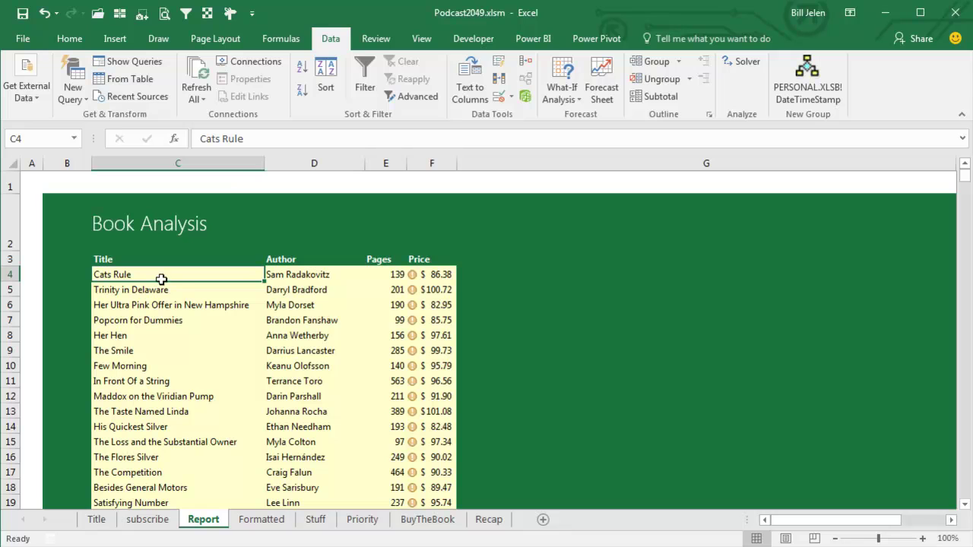
Turn filtering back on and filter Title to entries containing 'dog'
{"action": "left_click", "coordinate": [365, 72]}
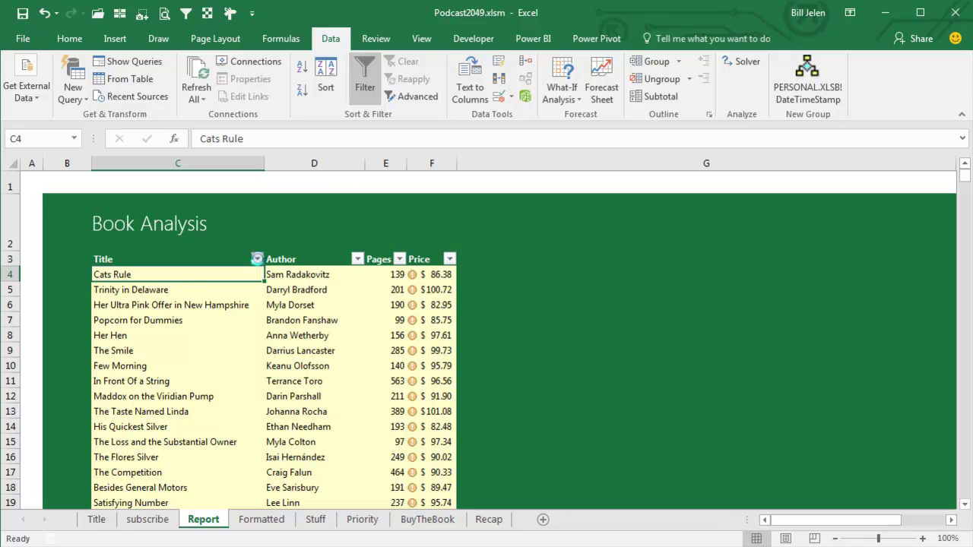
{"action": "left_click", "coordinate": [256, 259]}
{"action": "left_click", "coordinate": [171, 386]}
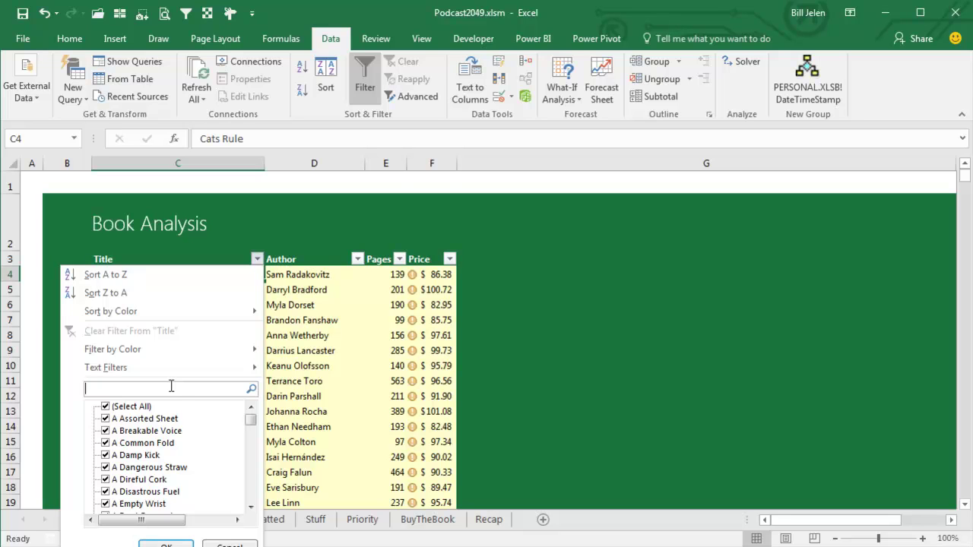
{"action": "type", "text": "dog"}
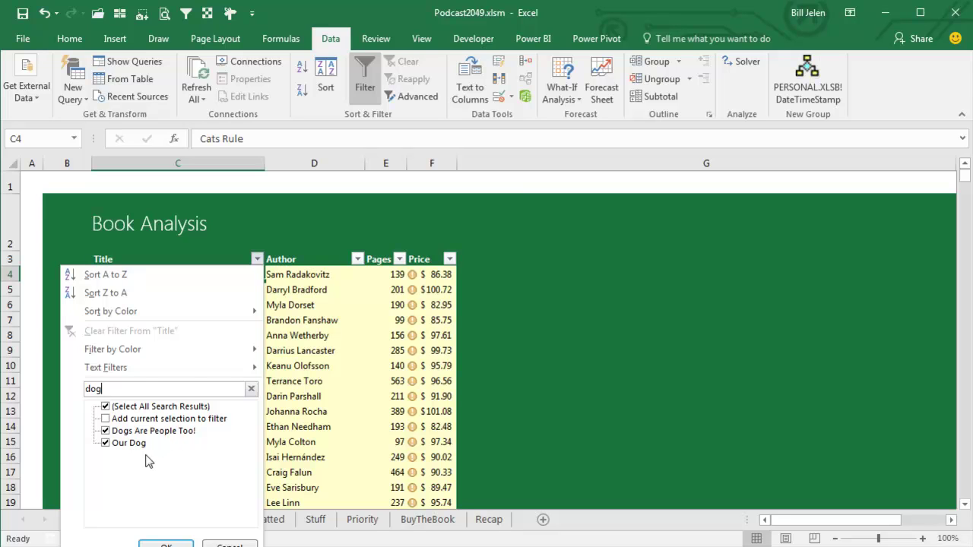
{"action": "left_click", "coordinate": [162, 541]}
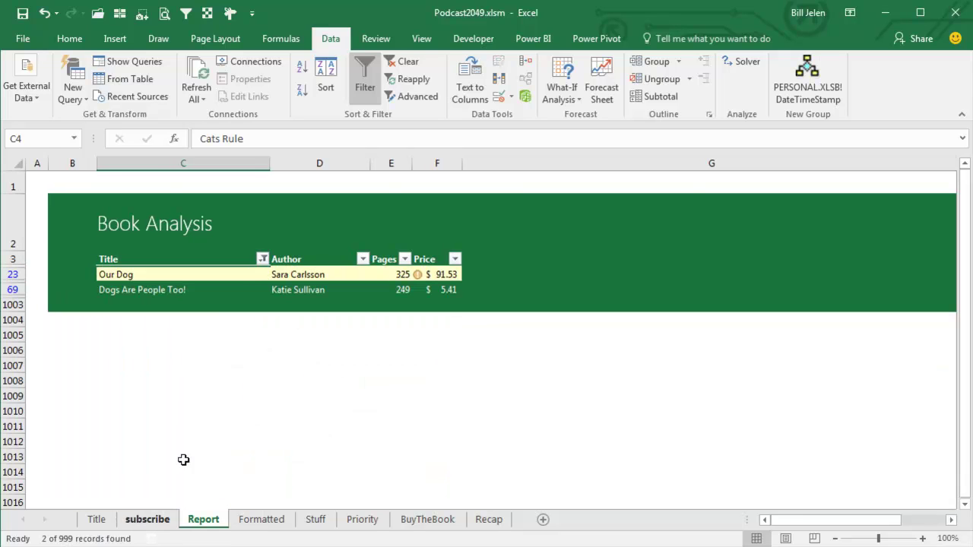
Add titles containing 'cat' to the existing Title filter
{"action": "left_click", "coordinate": [262, 259]}
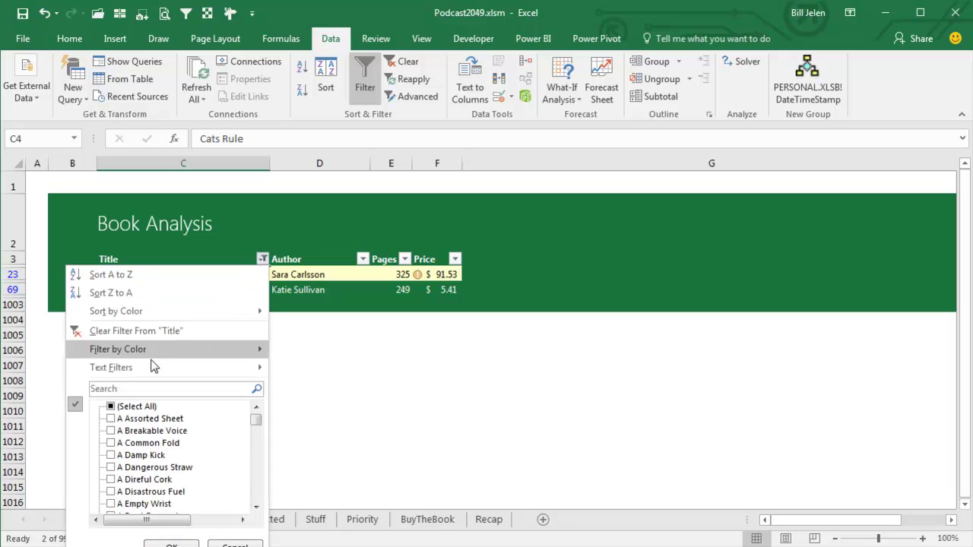
{"action": "left_click", "coordinate": [135, 388]}
{"action": "type", "text": "c"}
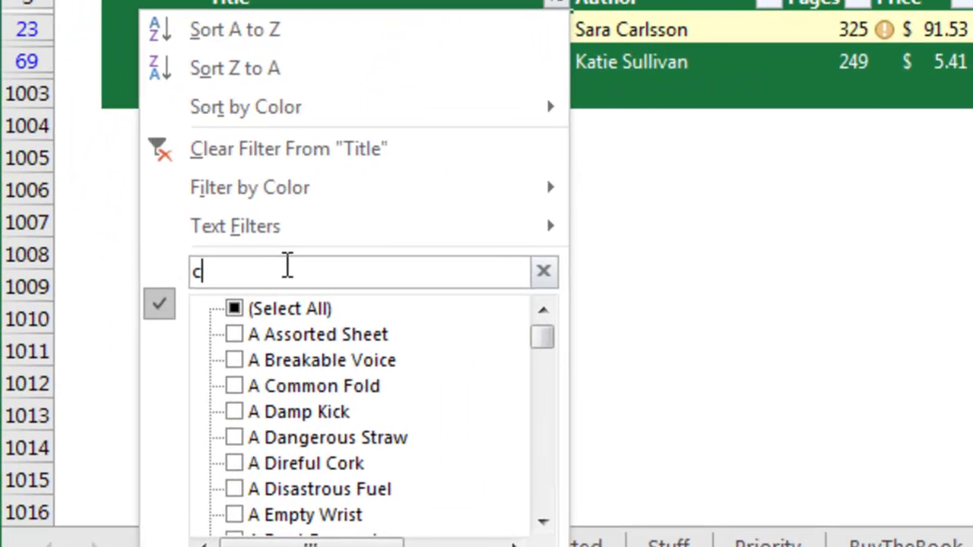
{"action": "type", "text": "at"}
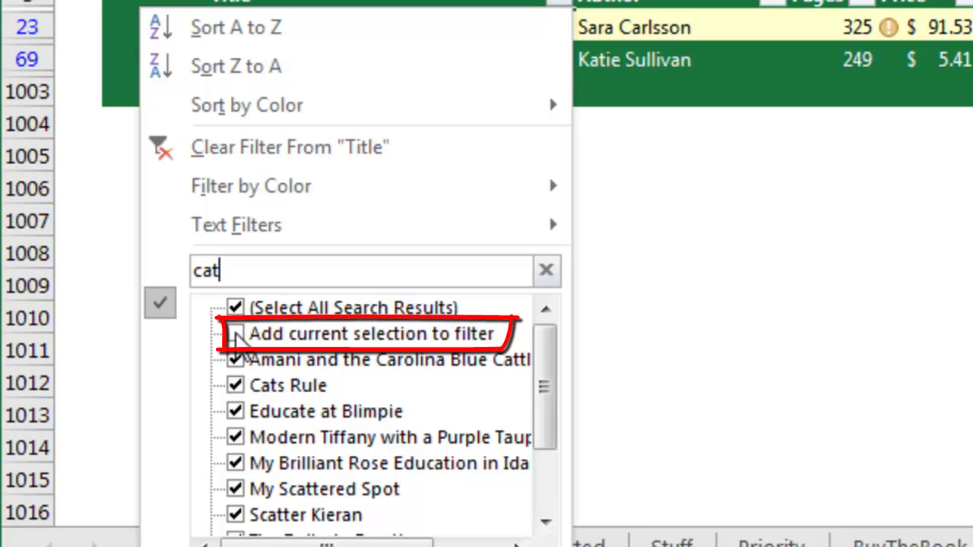
{"action": "left_click", "coordinate": [236, 334]}
{"action": "key", "text": "Return"}
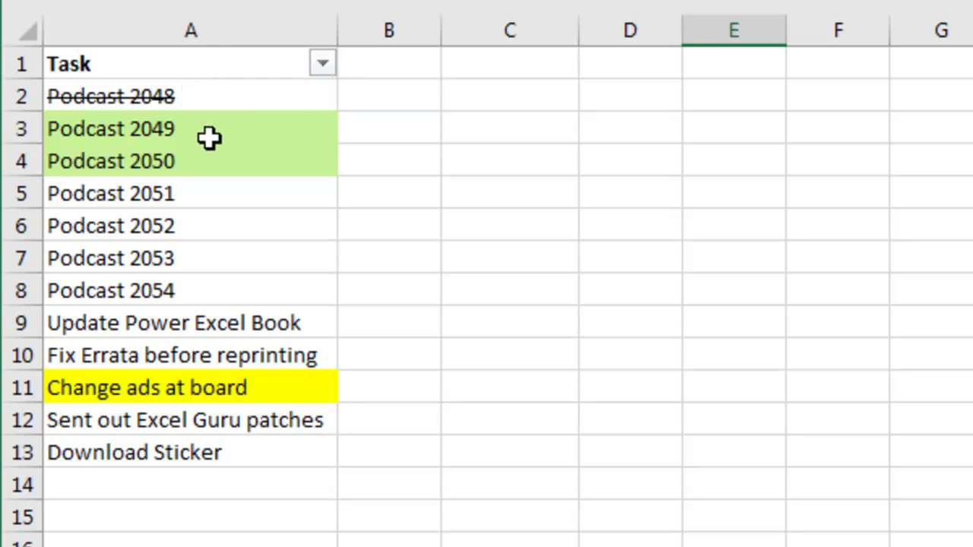
Inspect the Task column's Filter by Cell Color options, cancel, and select C17
{"action": "left_click", "coordinate": [322, 64]}
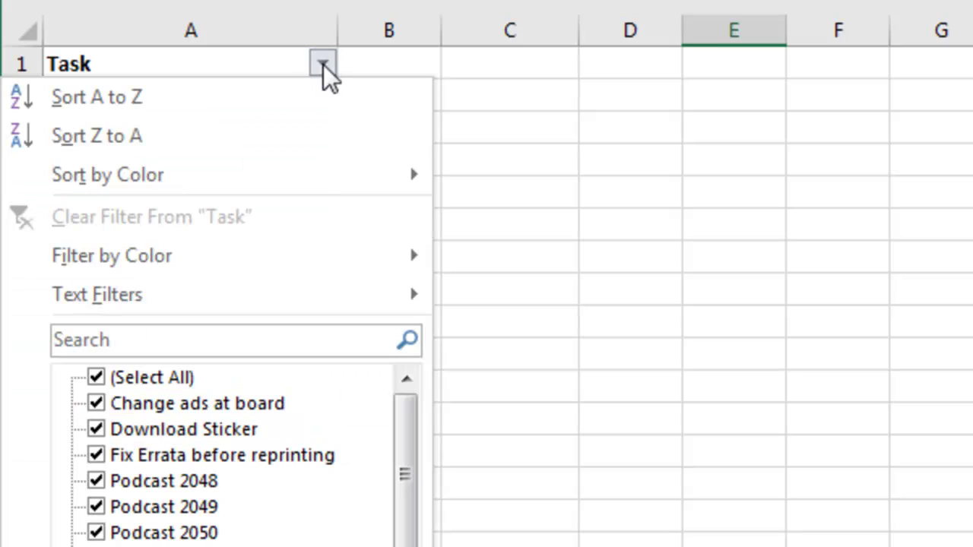
{"action": "mouse_move", "coordinate": [53, 269]}
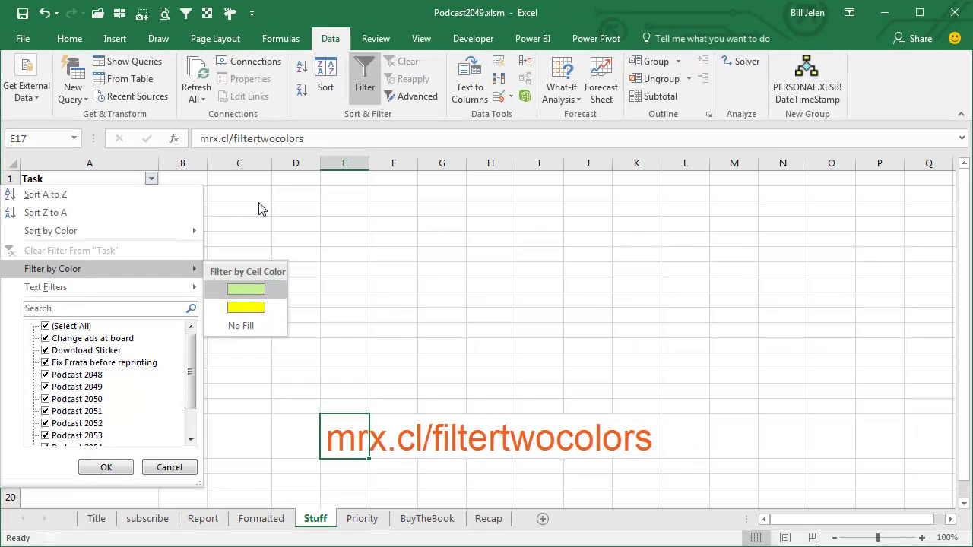
{"action": "key", "text": "Escape"}
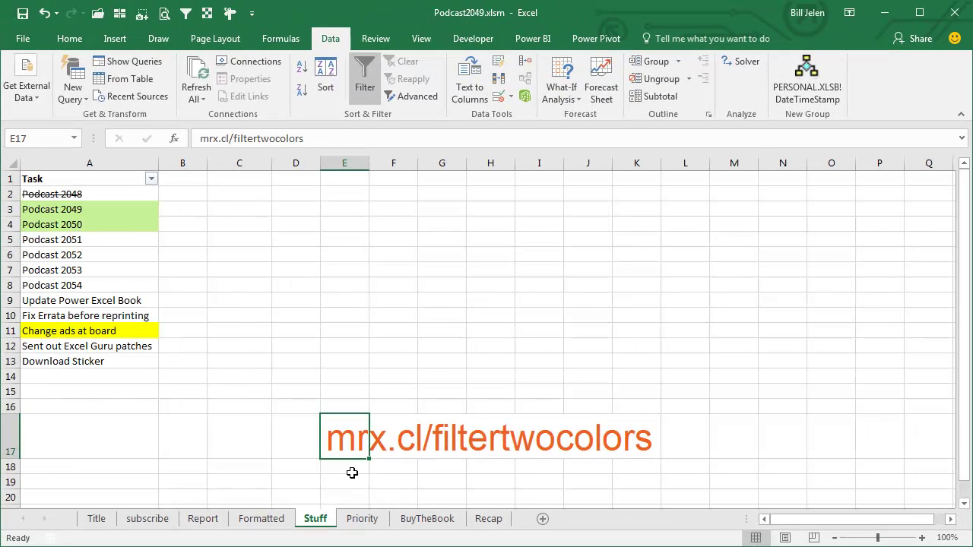
{"action": "left_click", "coordinate": [267, 441]}
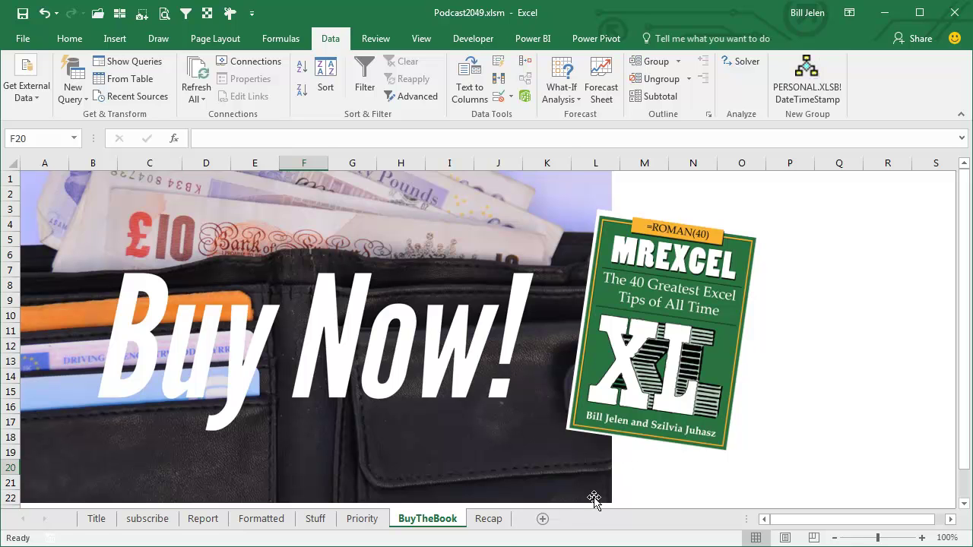
Go to the Recap sheet listing the nine episode tips
{"action": "left_click", "coordinate": [489, 519]}
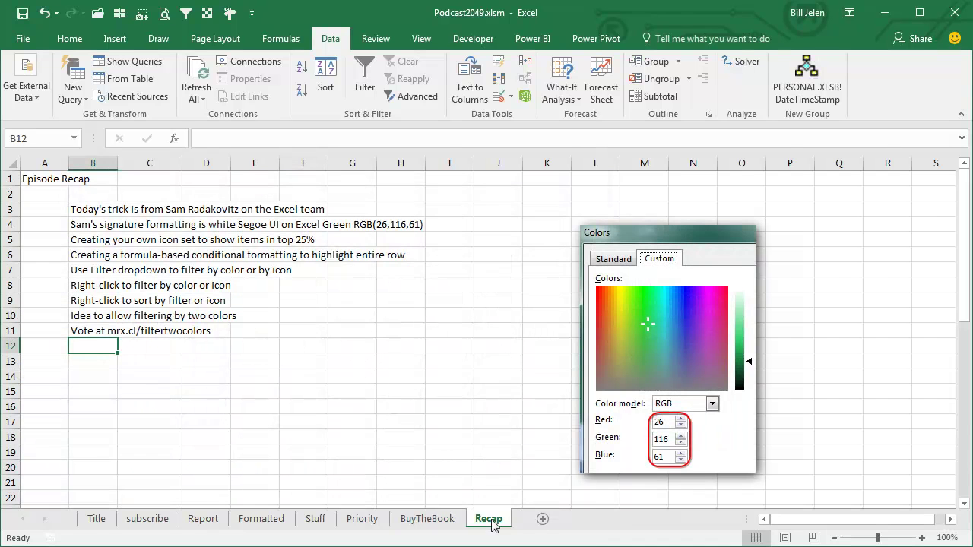